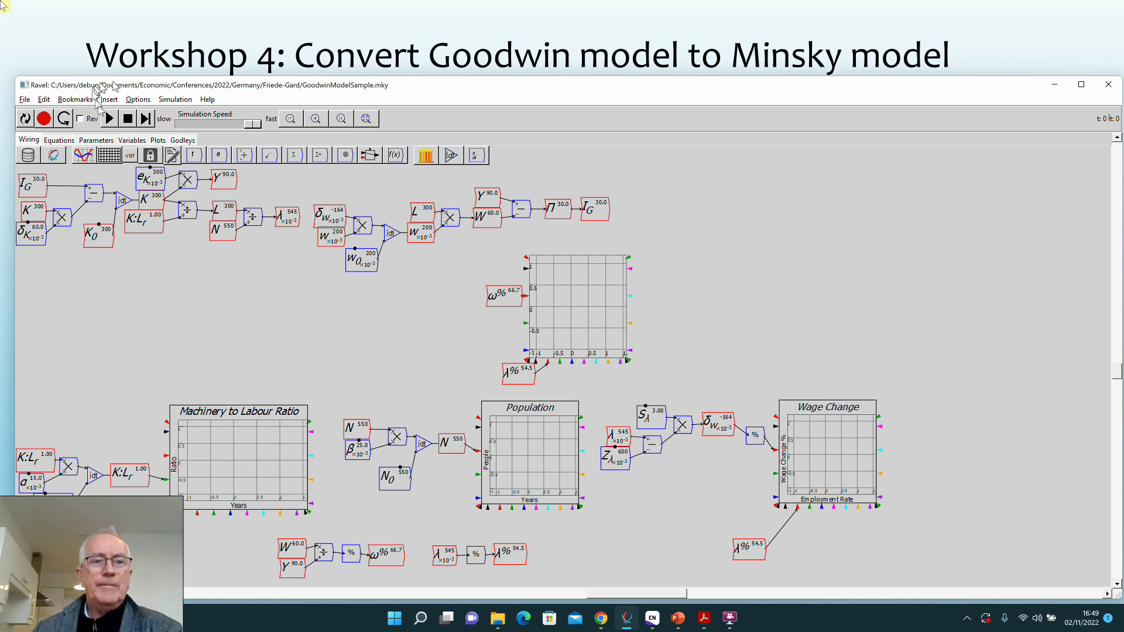
Run the Goodwin model until it has traced a closed wage-share versus employment cycle, then pause it at about t=34
left_click(110, 119)
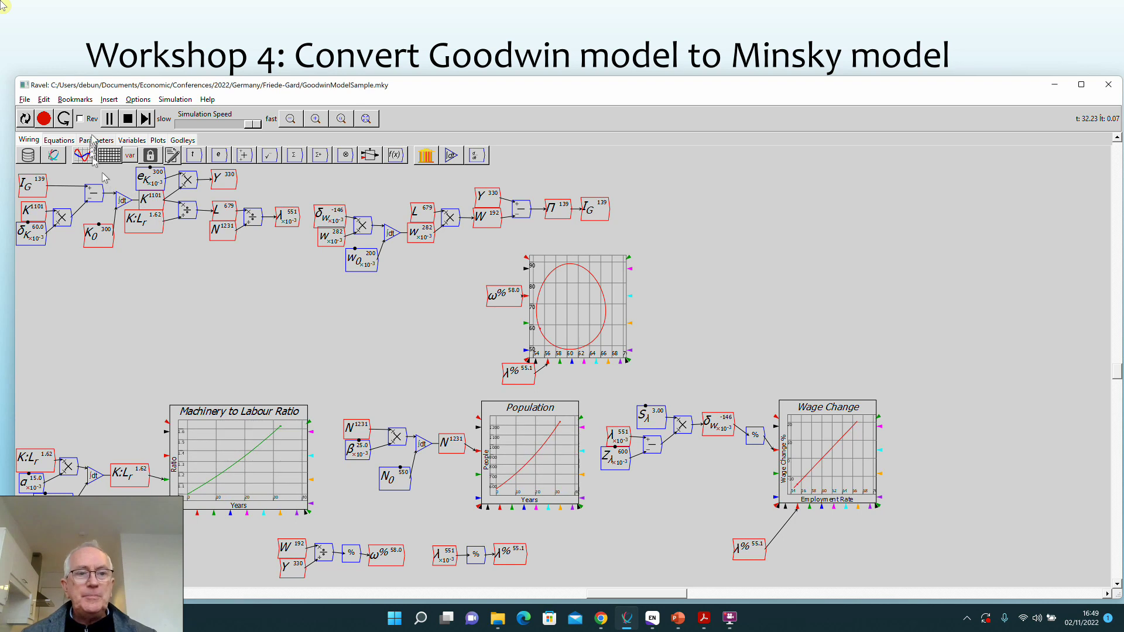
left_click(109, 118)
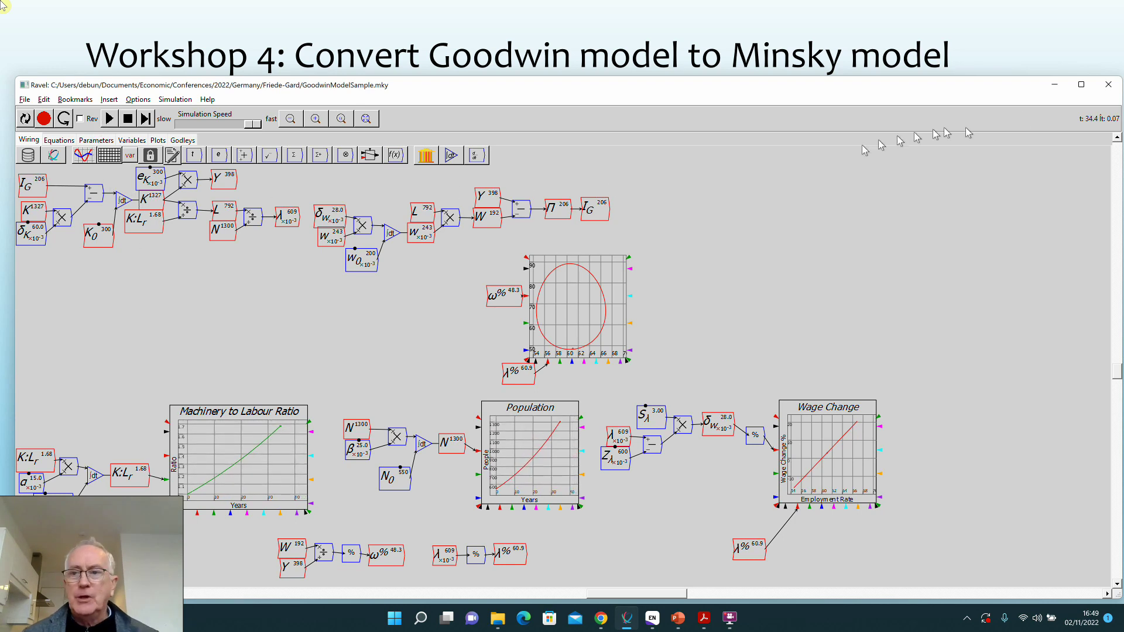
left_click(1082, 85)
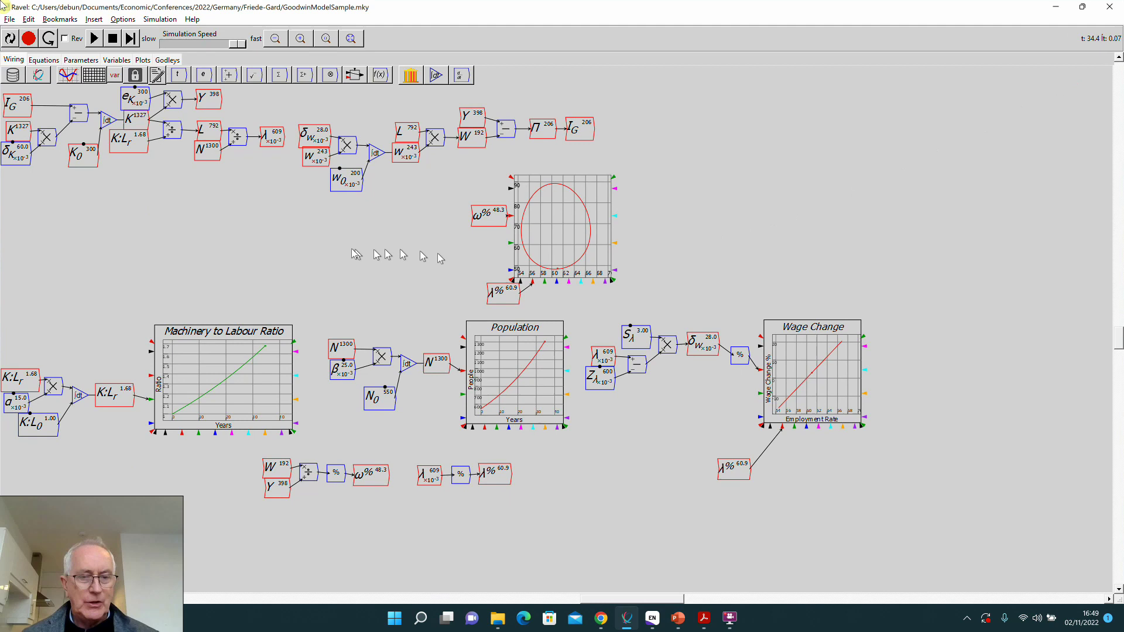
left_click_drag(307, 242, 412, 280)
scroll(195, 193, "up", 3)
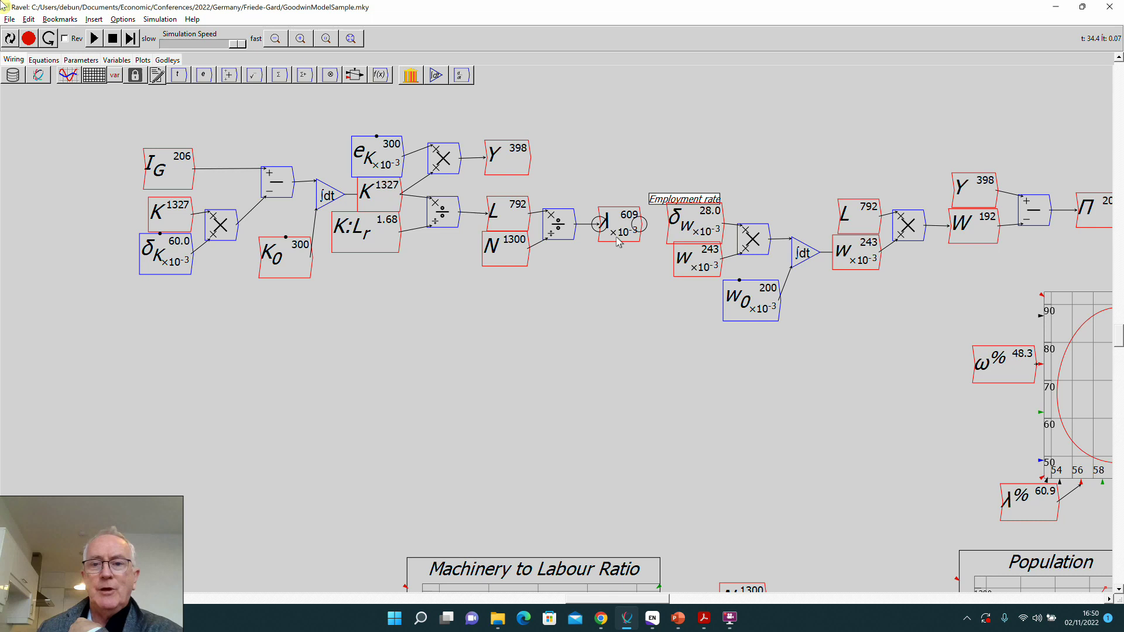
left_click_drag(610, 309, 276, 113)
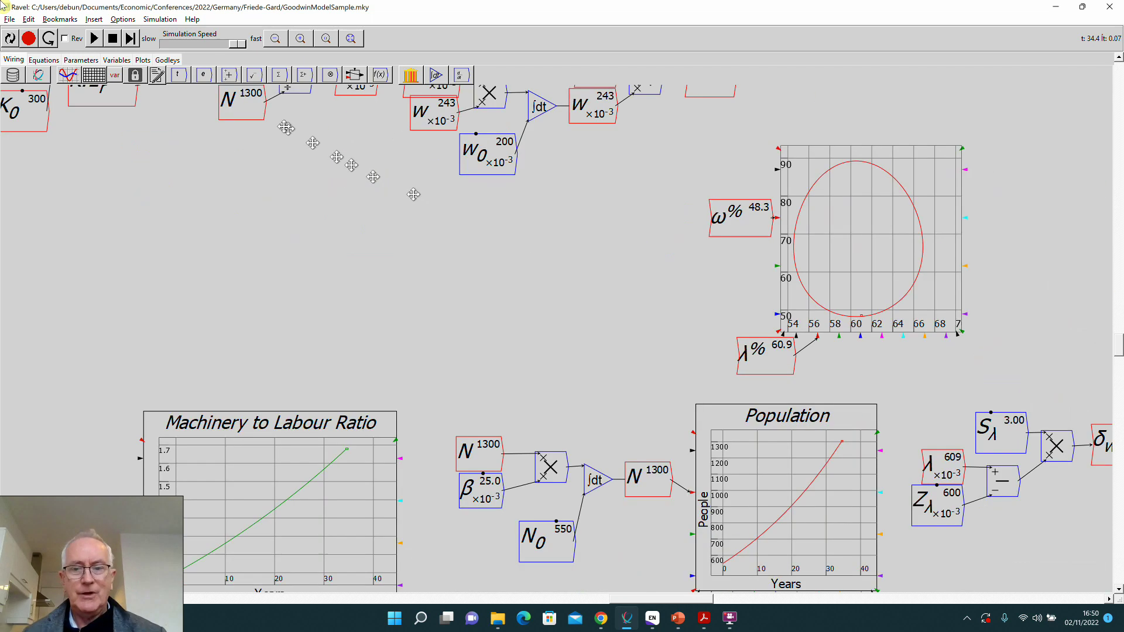
left_click_drag(510, 262, 272, 155)
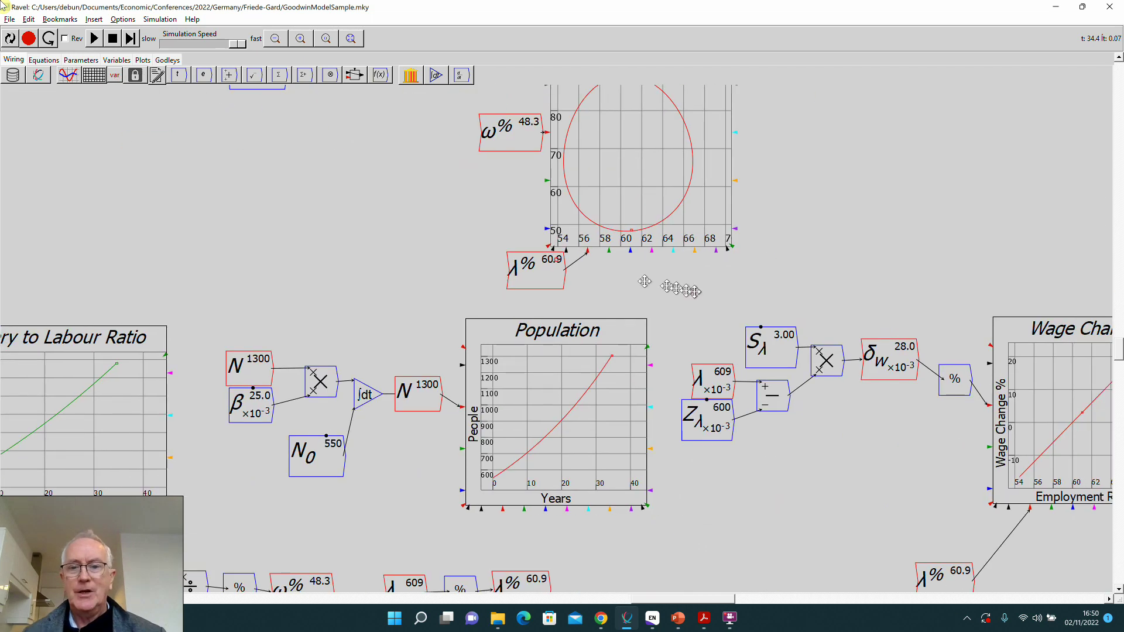
left_click_drag(645, 282, 562, 258)
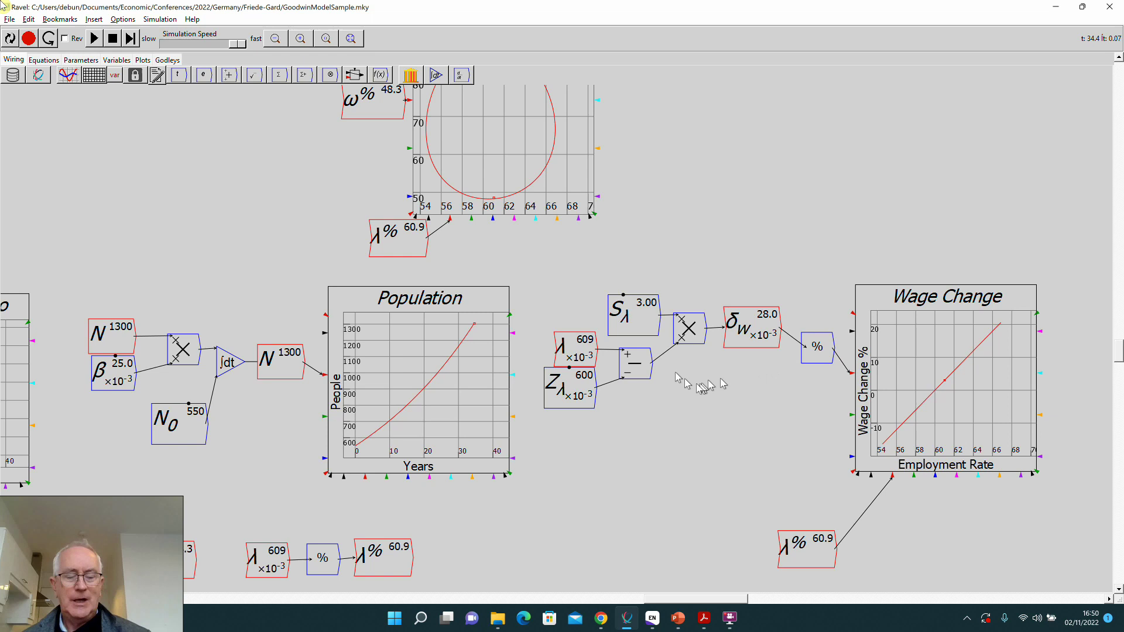
left_click_drag(644, 234, 744, 515)
left_click_drag(389, 306, 630, 296)
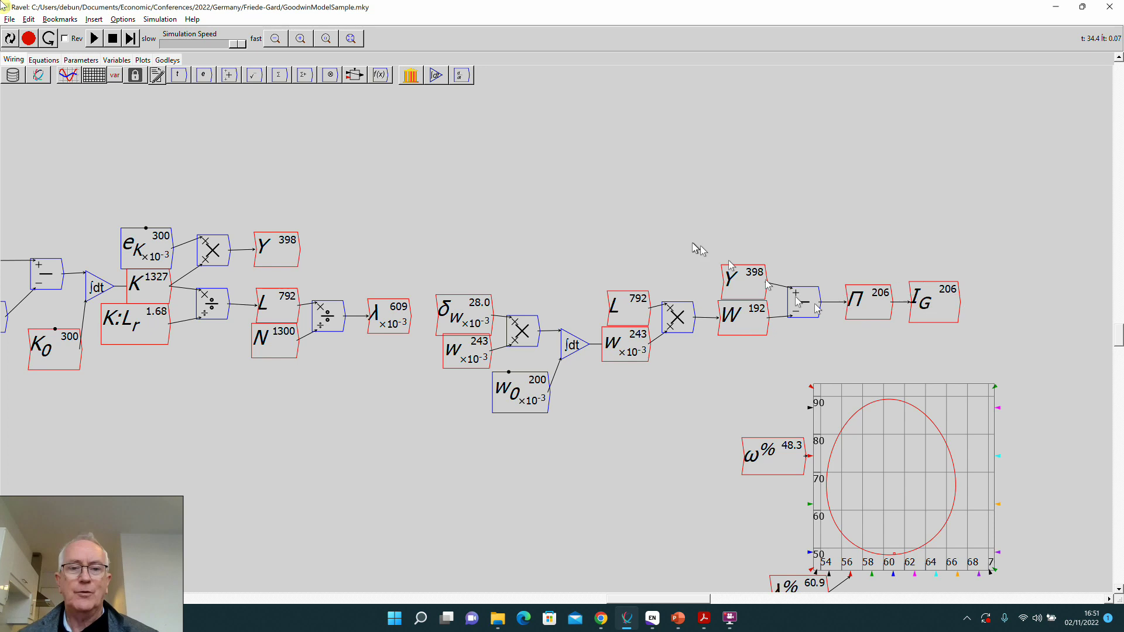
scroll(527, 233, "left", 5)
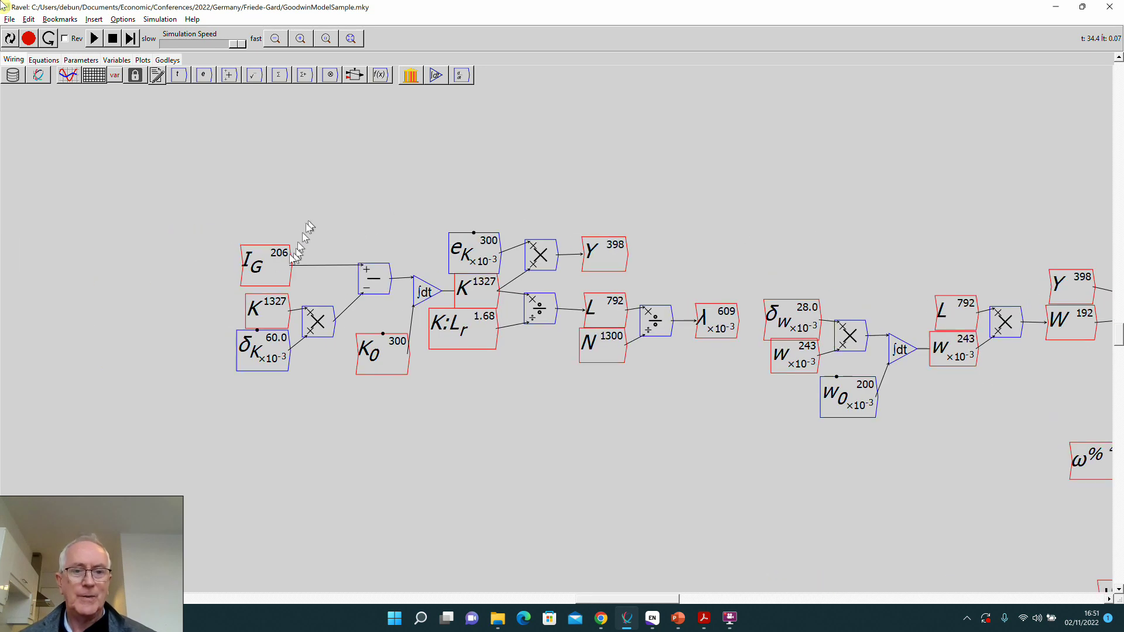
left_click(351, 38)
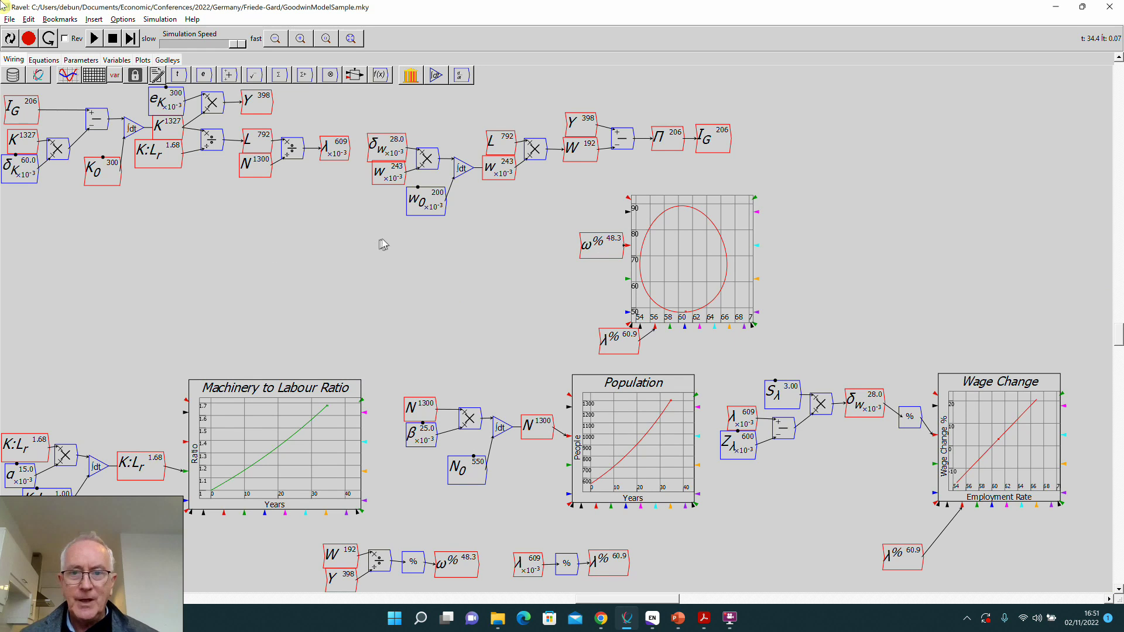
Shift I_G further right and place a capital K variable from the variables browser below Π
left_click_drag(721, 152, 736, 131)
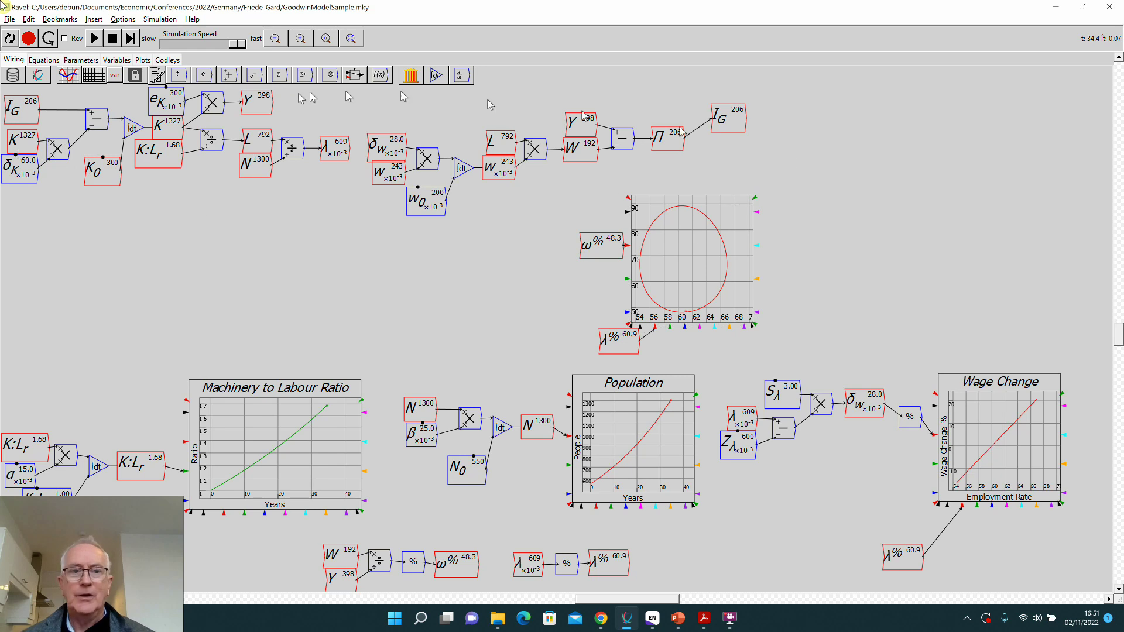
left_click(115, 74)
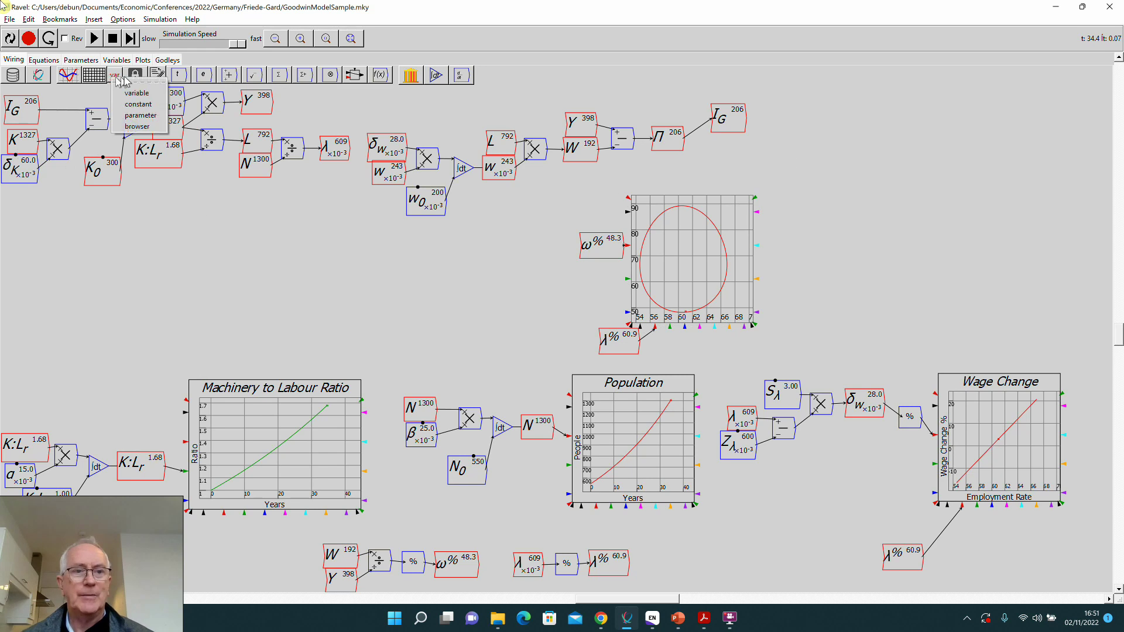
left_click(135, 127)
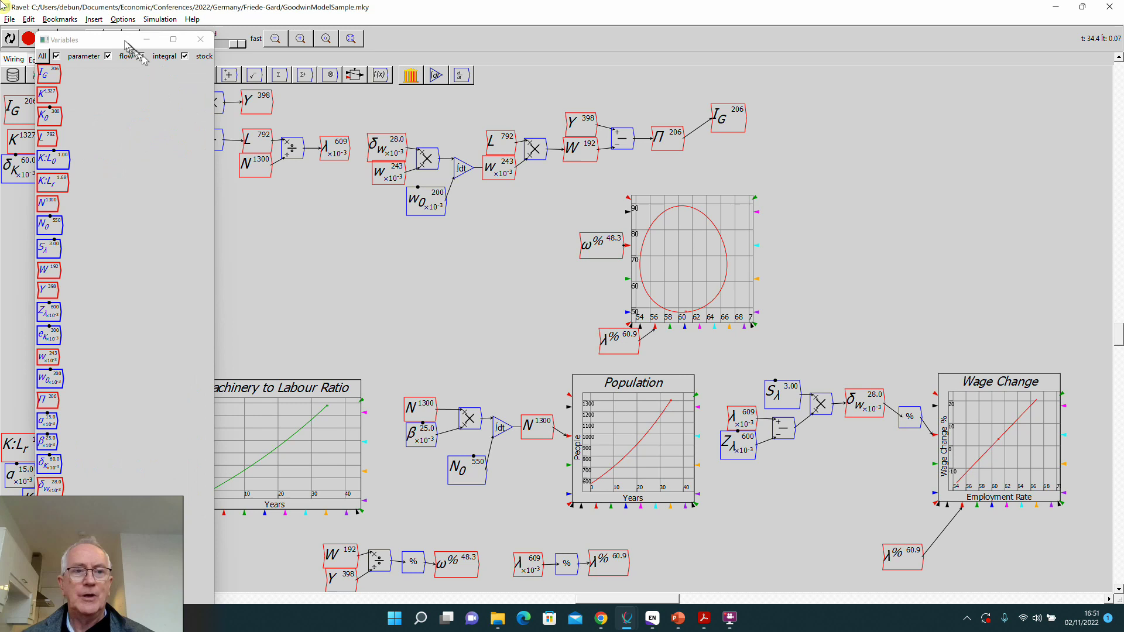
left_click_drag(104, 36, 966, 95)
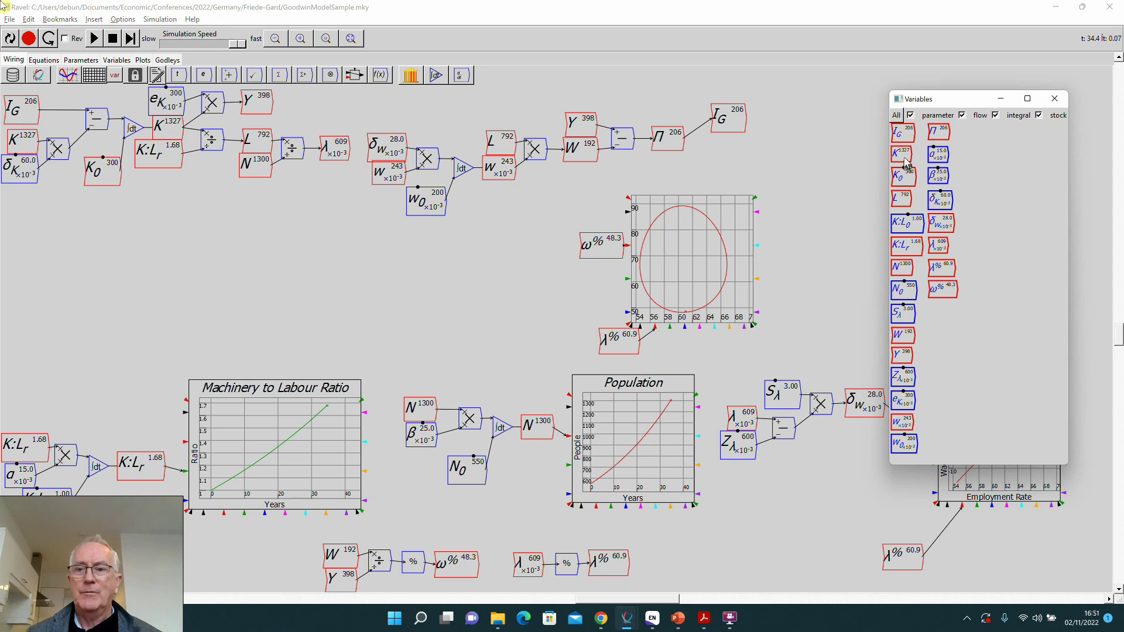
left_click_drag(905, 158, 720, 174)
Divide Π by K and feed the result into a new variable π_r
key("/")
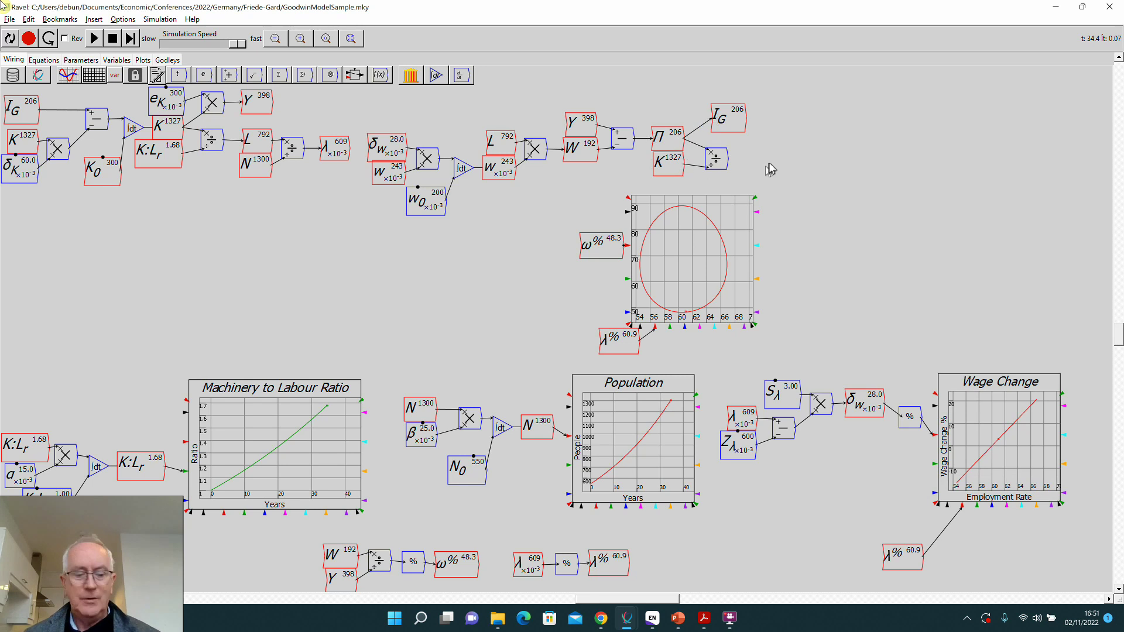
type("\\pi_")
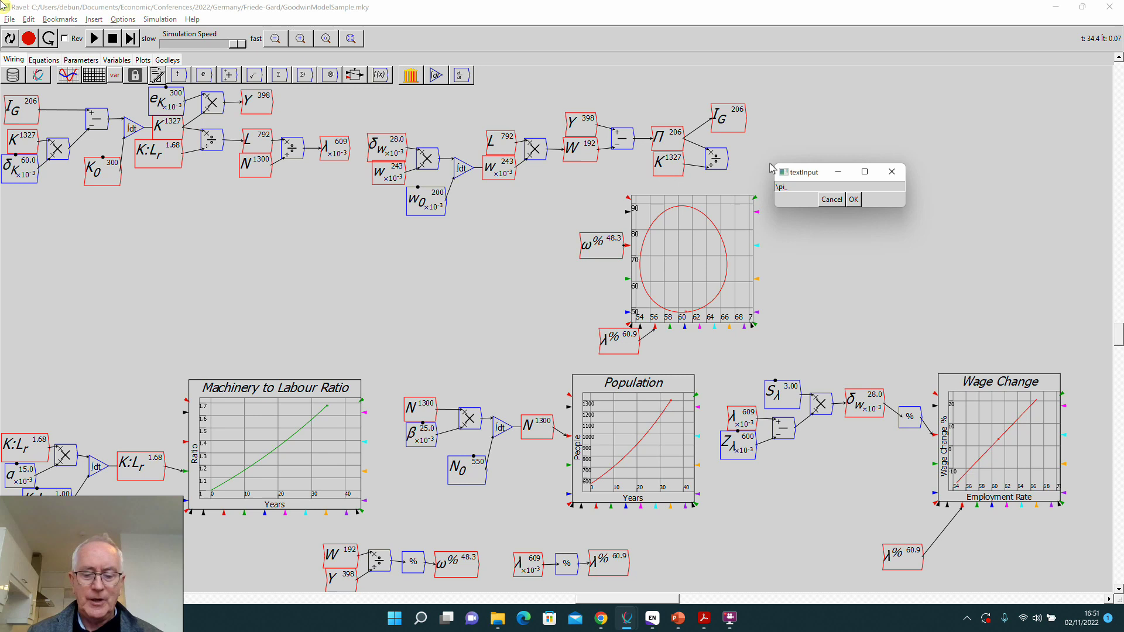
type("r")
key("Return")
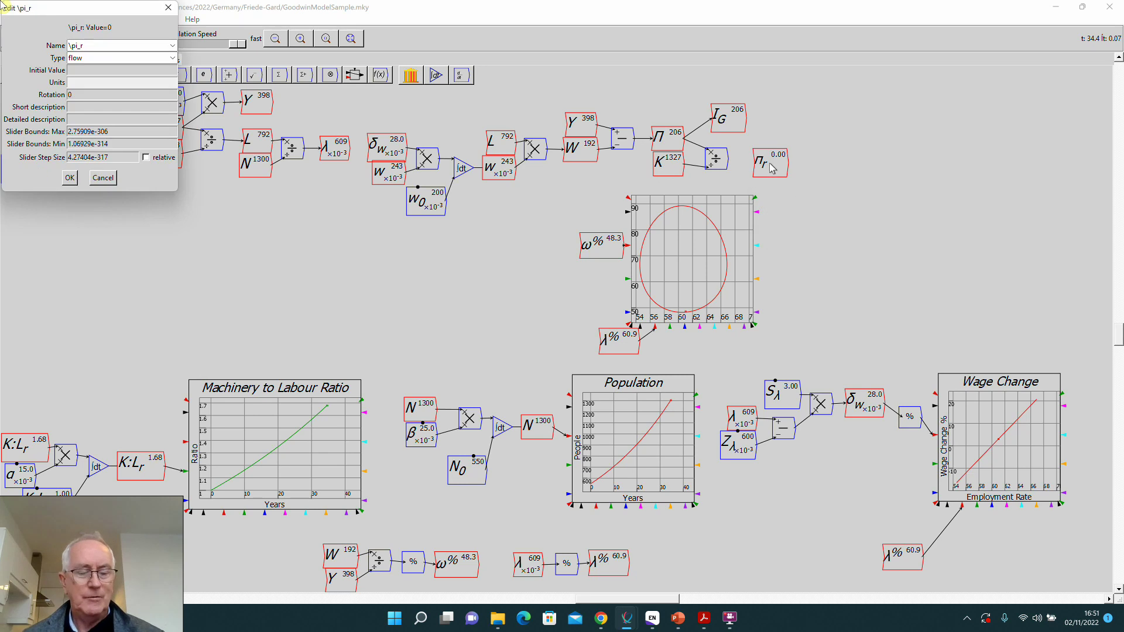
left_click(70, 177)
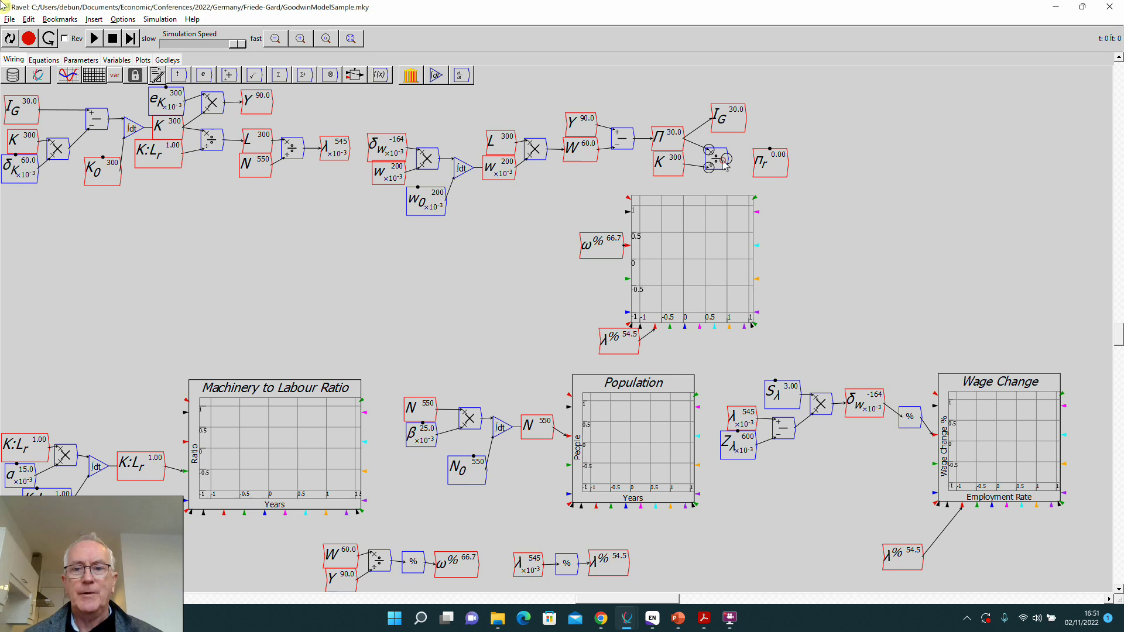
left_click_drag(723, 162, 757, 169)
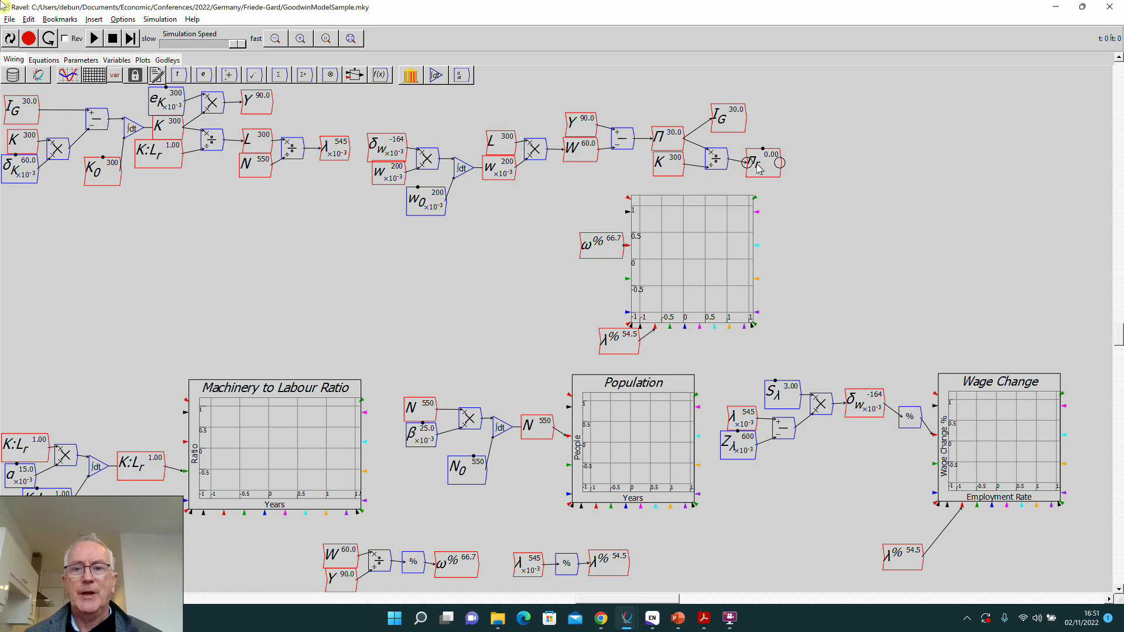
Plot π_r and run the model until it oscillates between 0.04 and 0.16, pausing near t=52
left_click(68, 79)
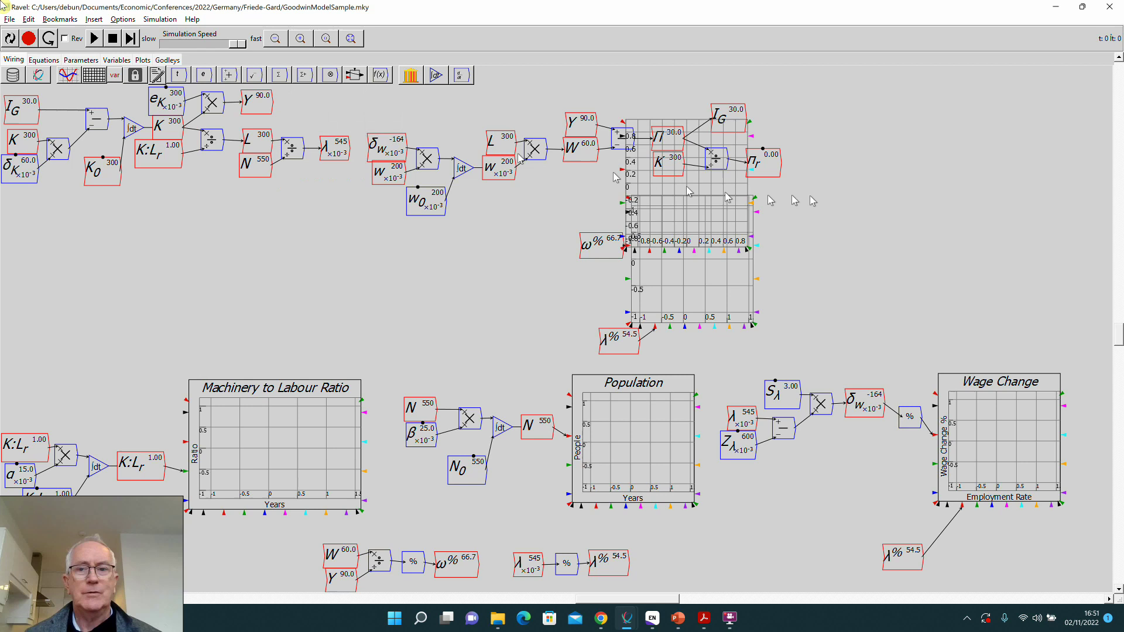
left_click(946, 209)
left_click_drag(781, 163, 883, 160)
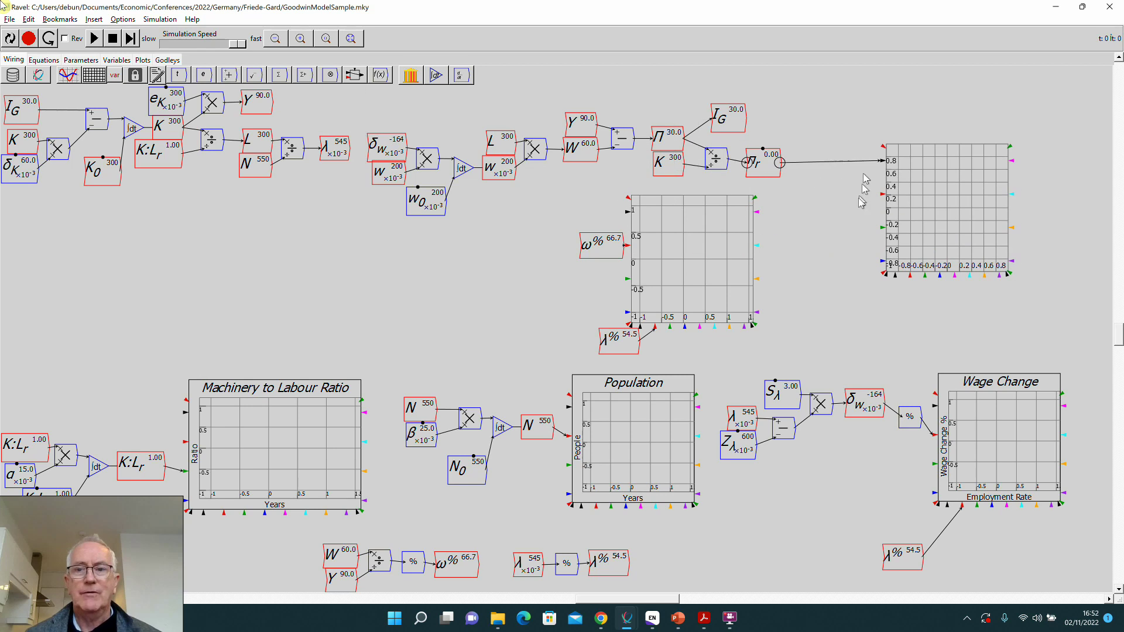
left_click(94, 39)
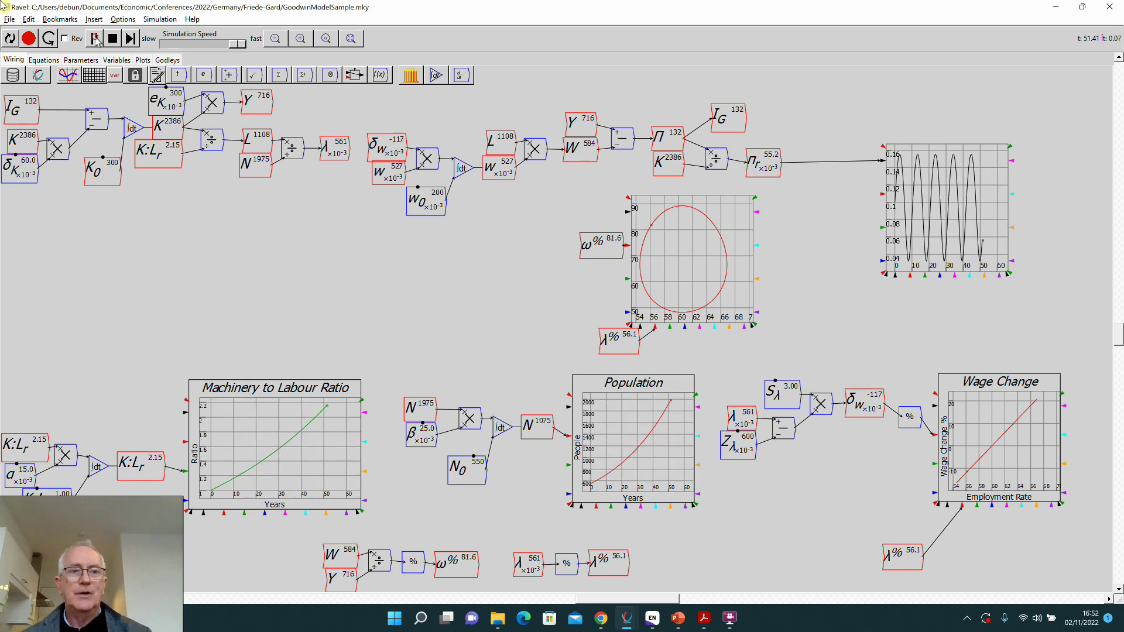
left_click(93, 38)
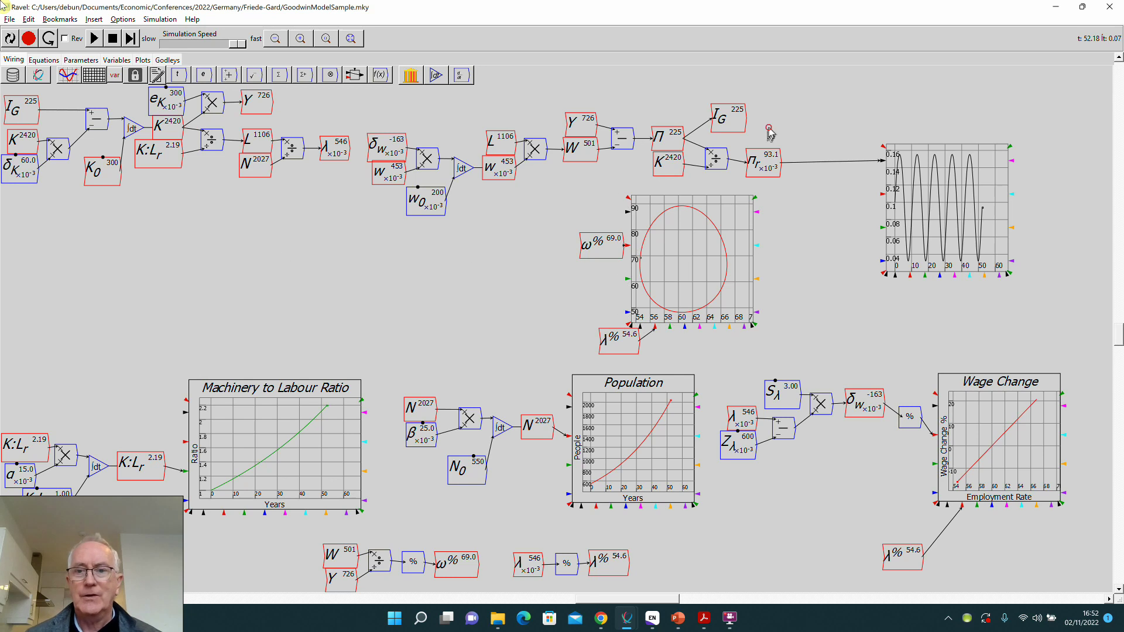
Copy the π_r variable and paste the copy on the left side of the canvas
left_click(776, 162)
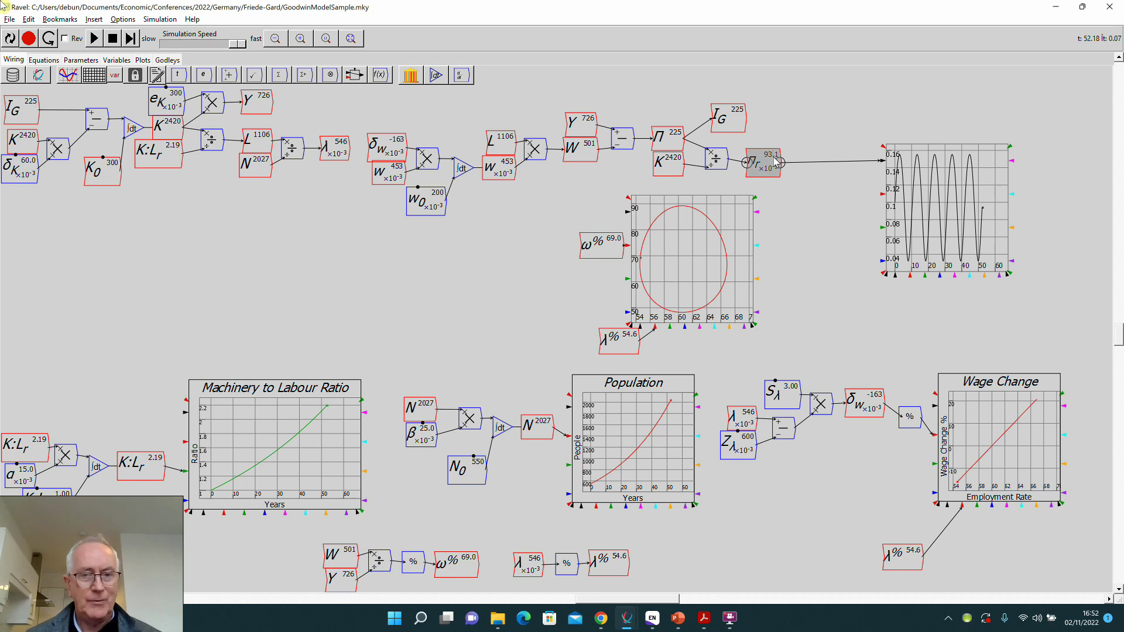
key("ctrl+c")
key("ctrl+v")
left_click(59, 249)
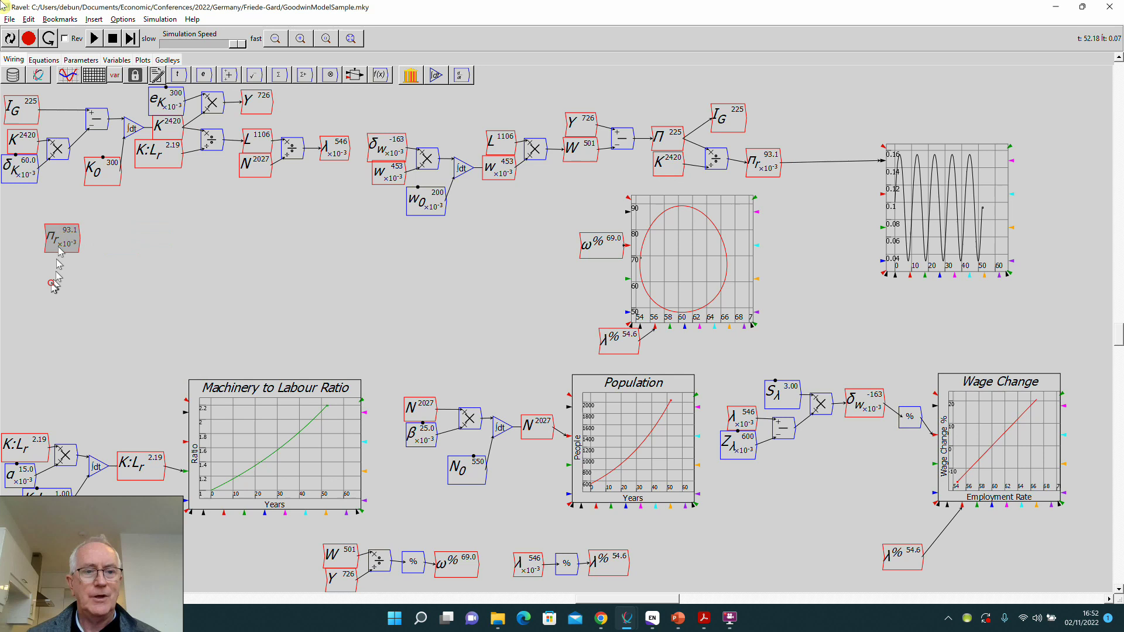
left_click(51, 283)
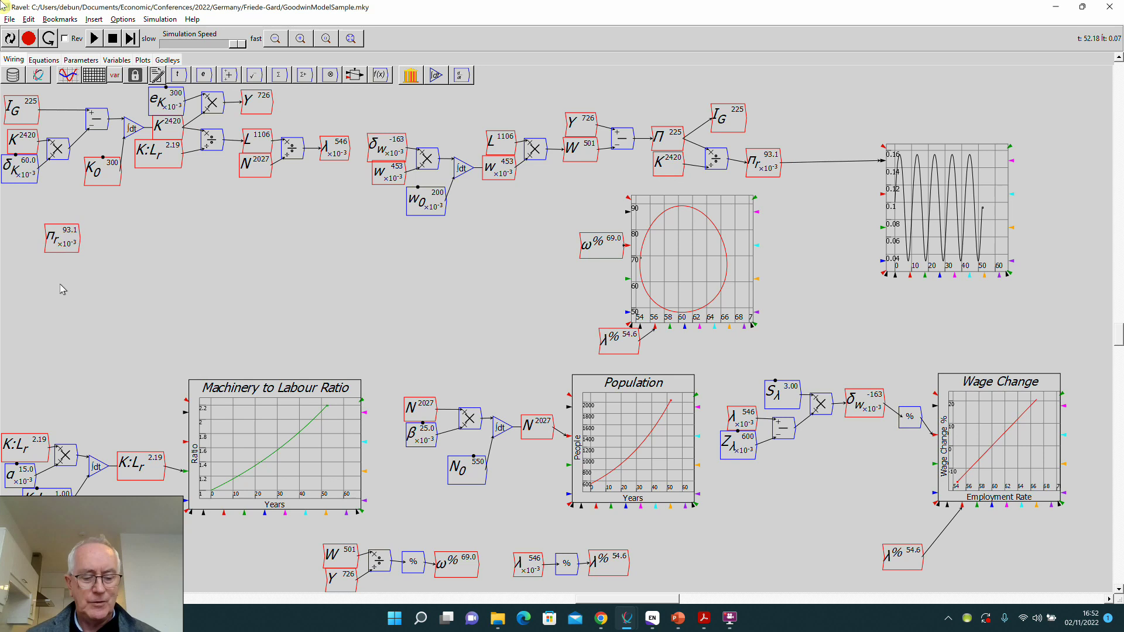
Create Z_π^r as a parameter with value 0.03, slider range 0 to 0.6, step 0.01
key("space")
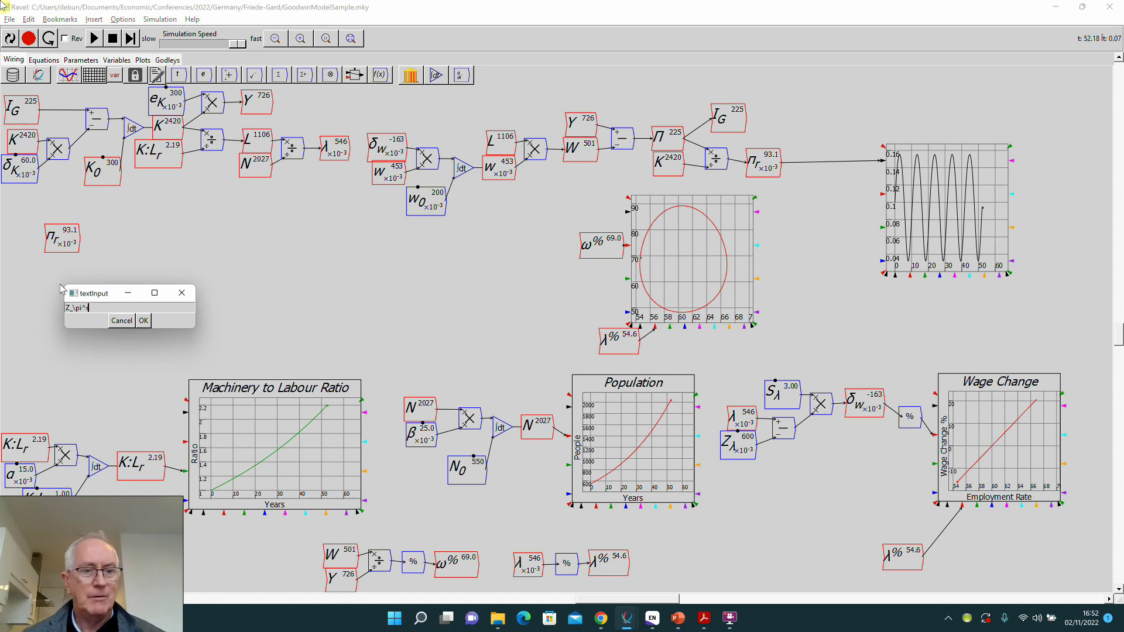
left_click(144, 321)
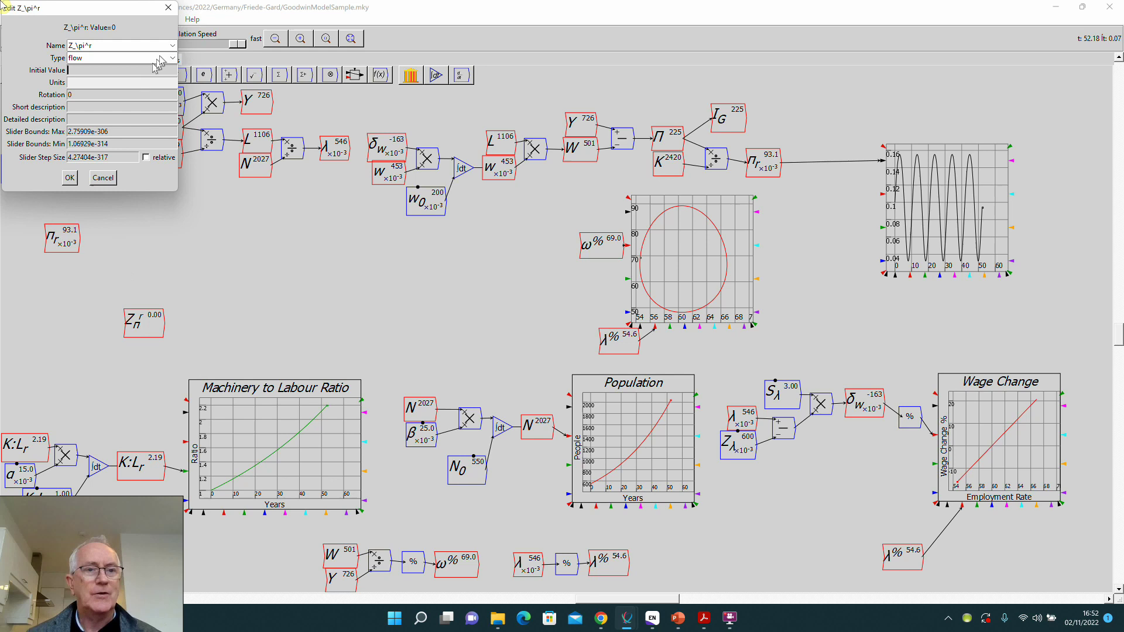
left_click(157, 61)
left_click(123, 74)
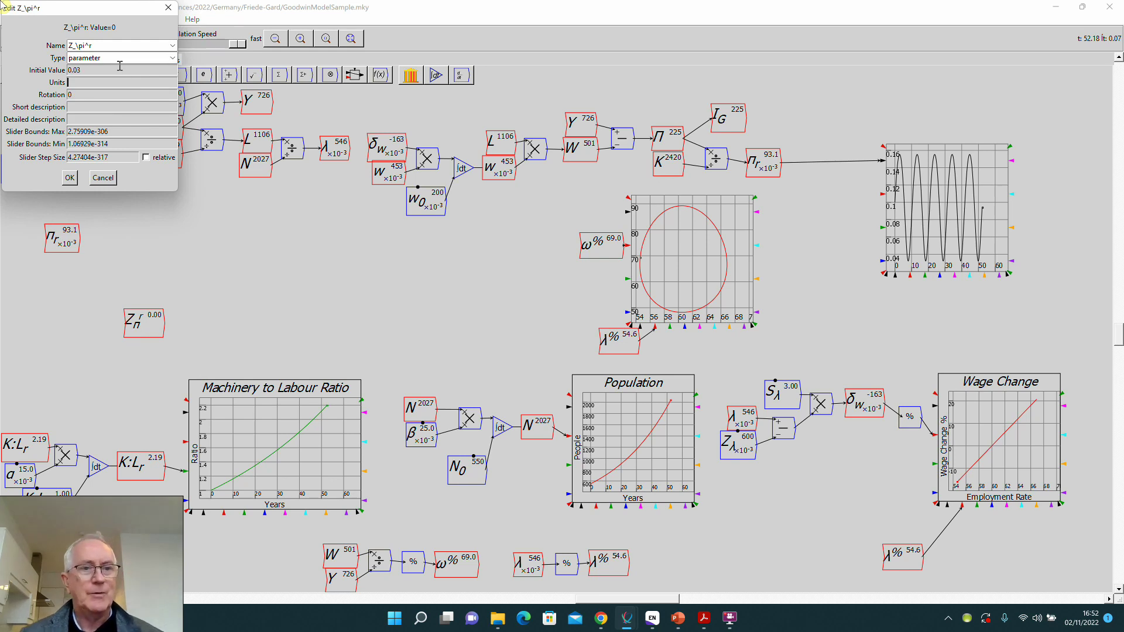
key("Tab")
key("Tab")
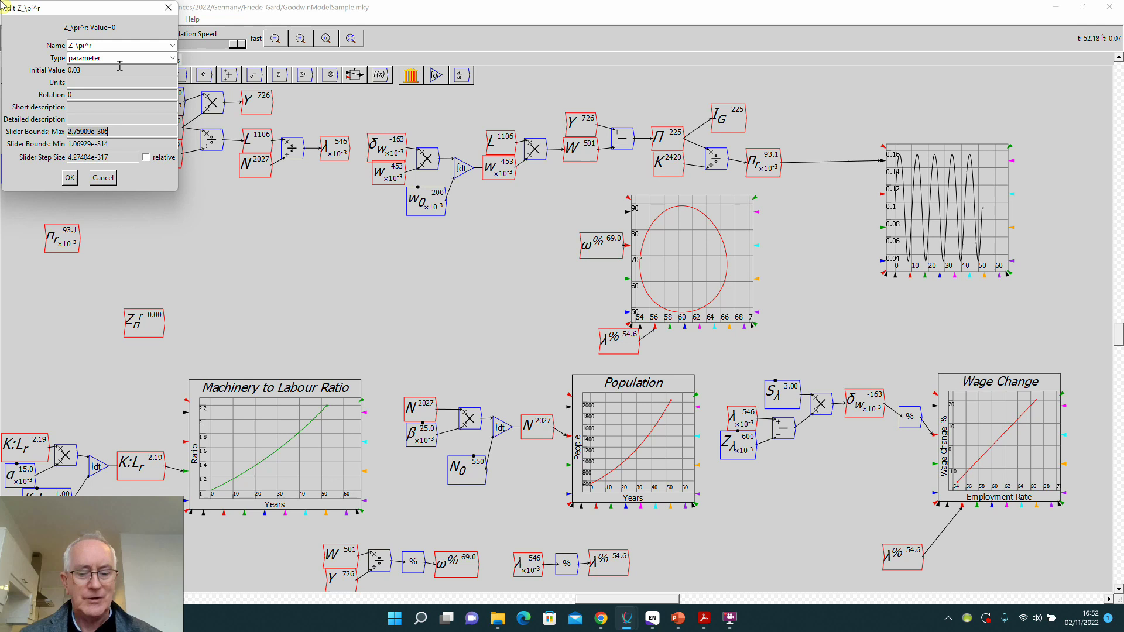
type("0.6")
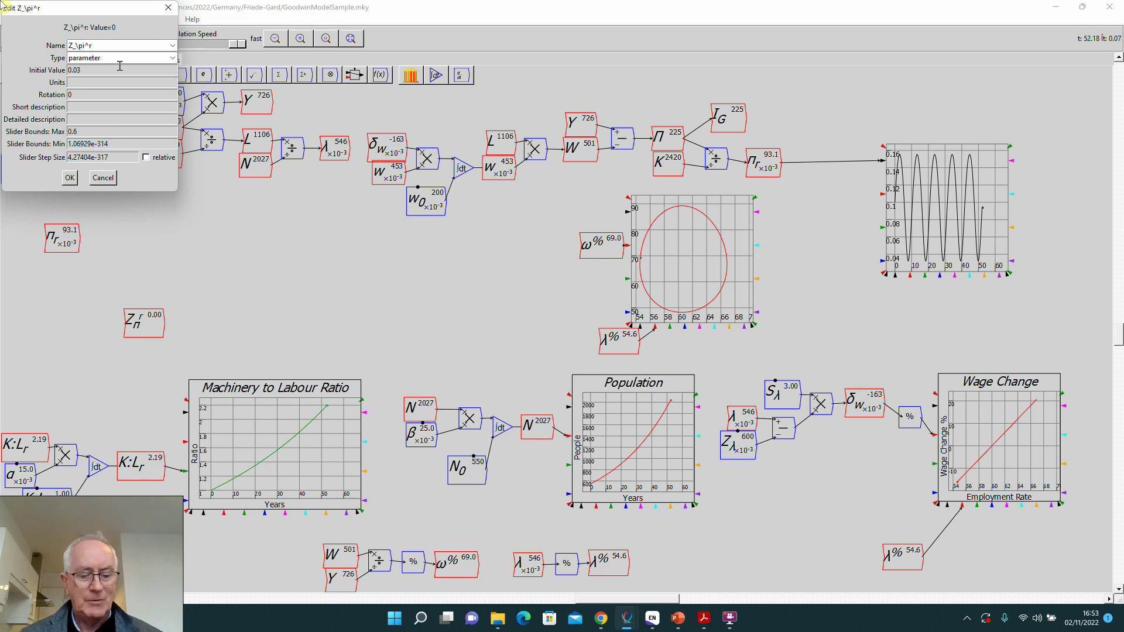
key("Tab")
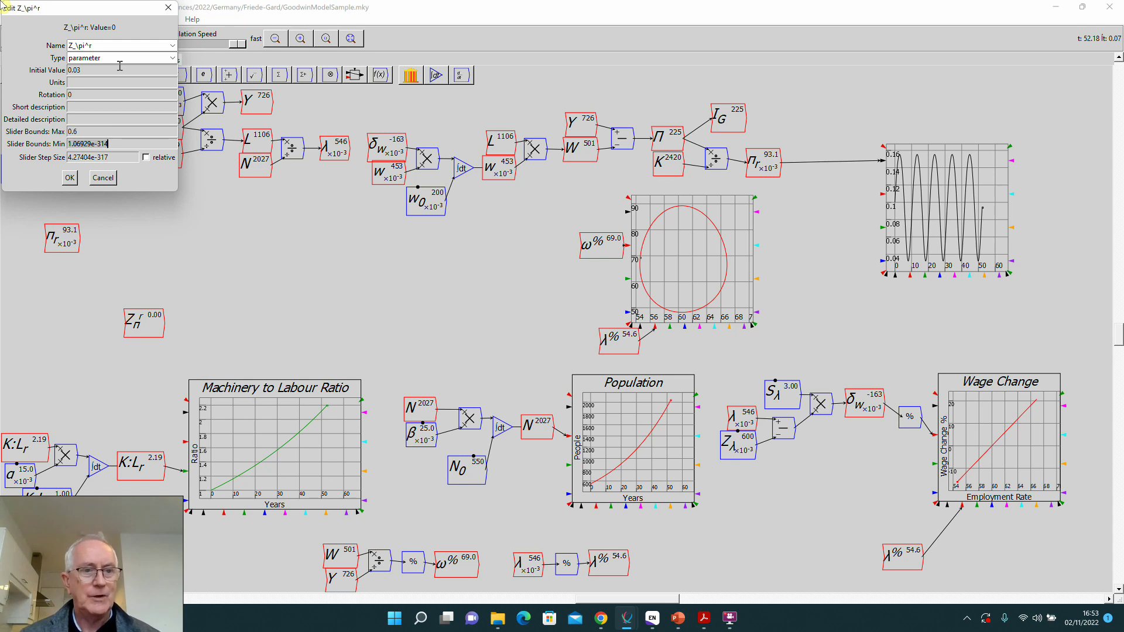
type("0")
key("Tab")
type("0")
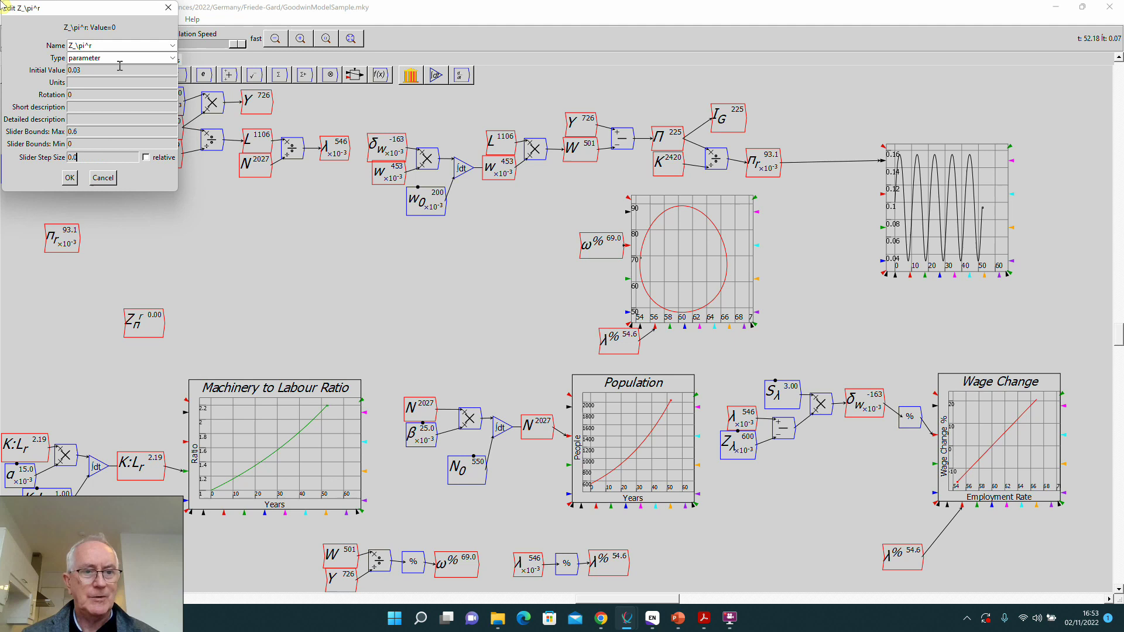
type(".01")
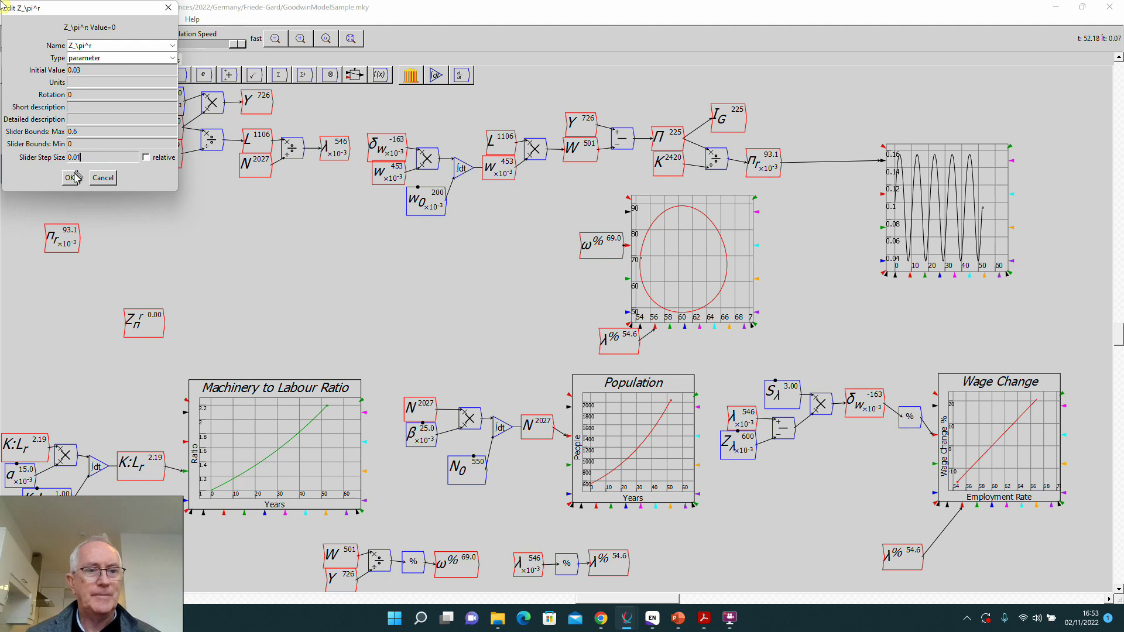
left_click(70, 178)
Subtract Z_π^r from the π_r copy, then start naming a new variable S_π^r
left_click_drag(147, 320, 64, 261)
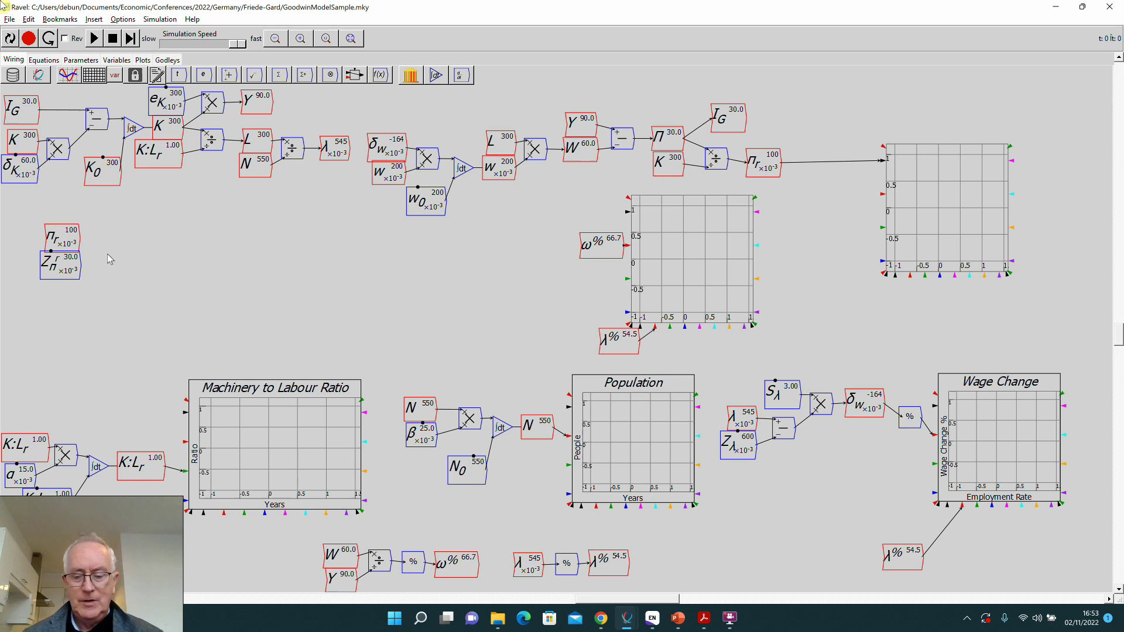
type("-")
key("Return")
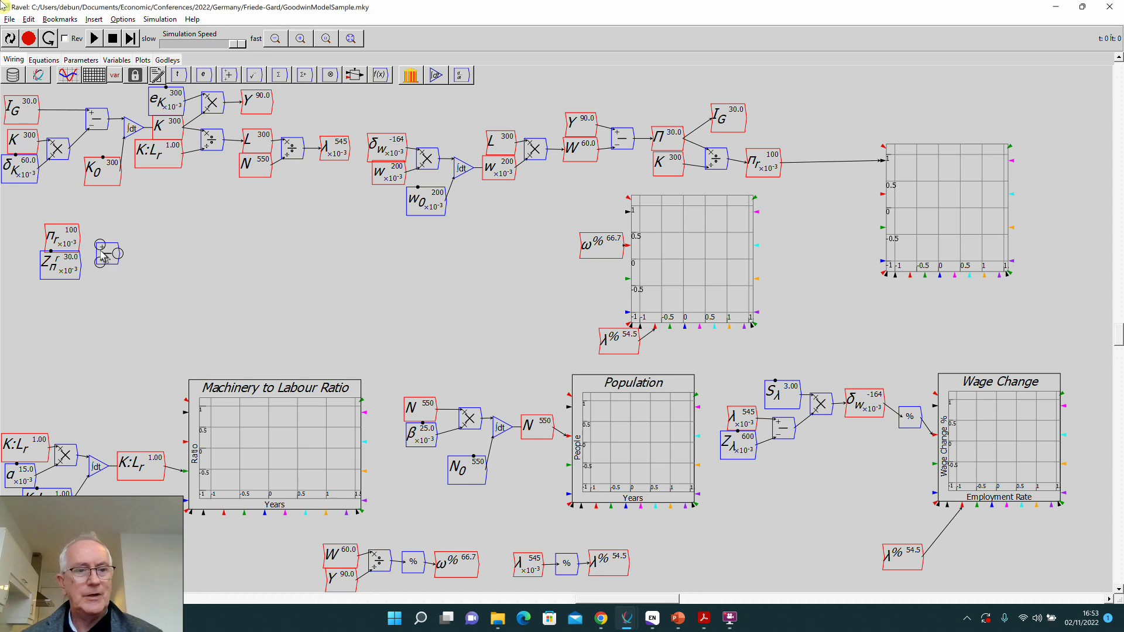
left_click_drag(83, 243, 98, 248)
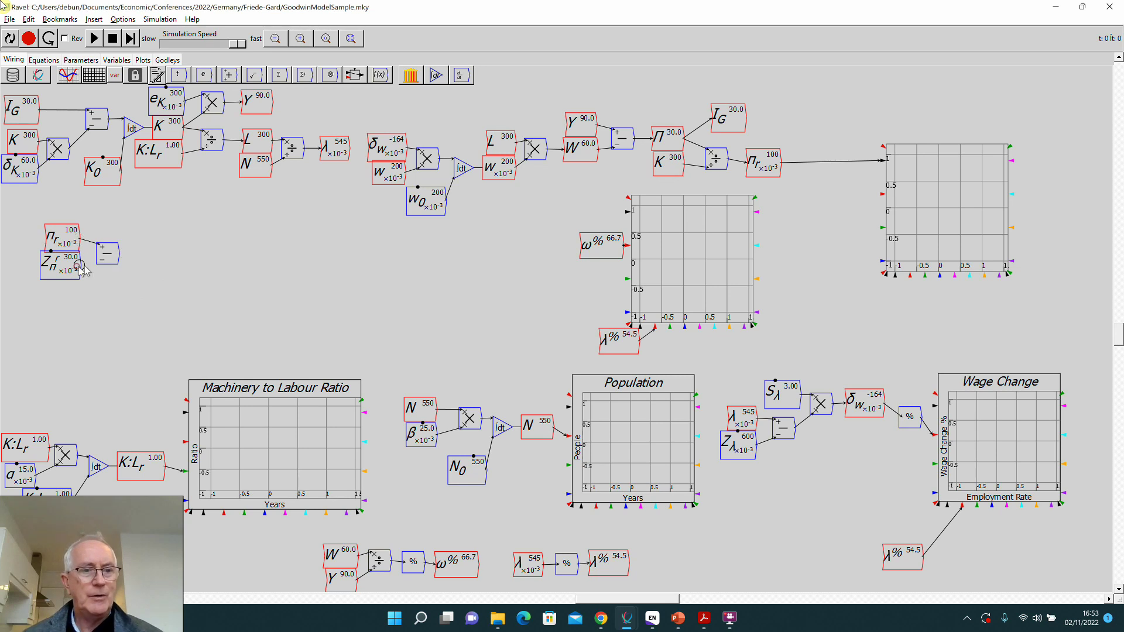
left_click_drag(30, 229, 112, 280)
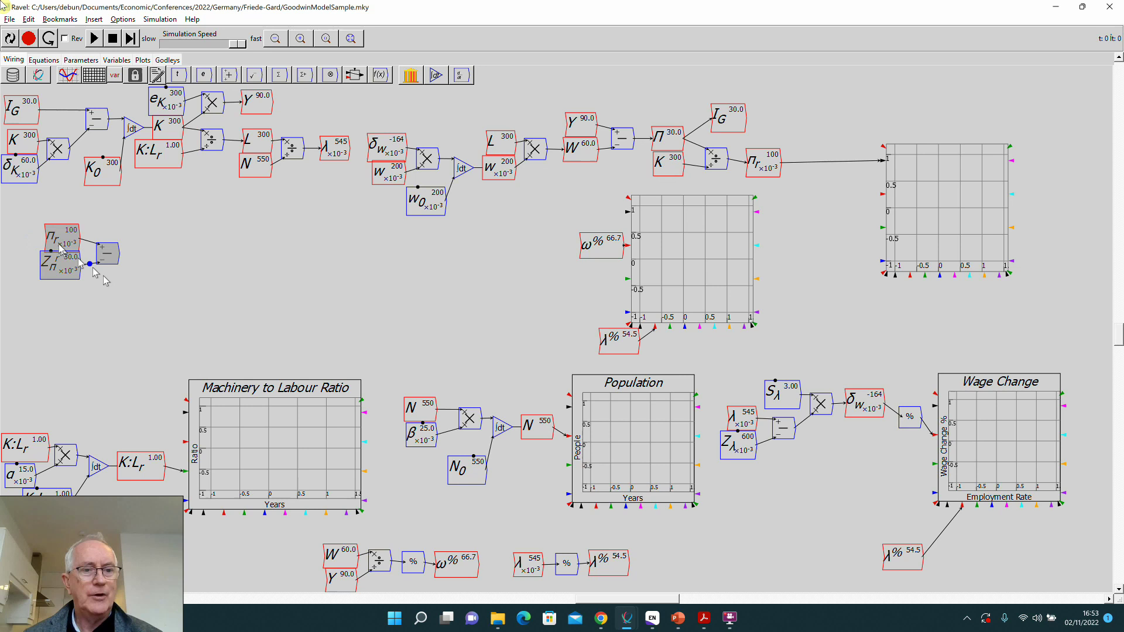
left_click_drag(59, 241, 57, 276)
left_click(108, 247)
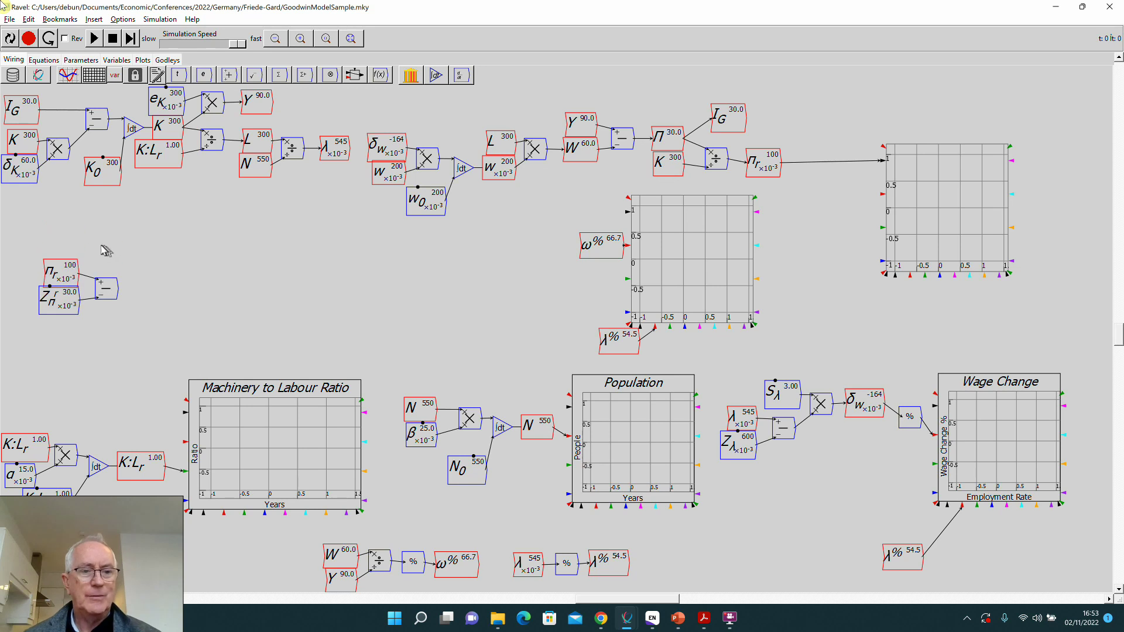
left_click_drag(62, 284, 65, 282)
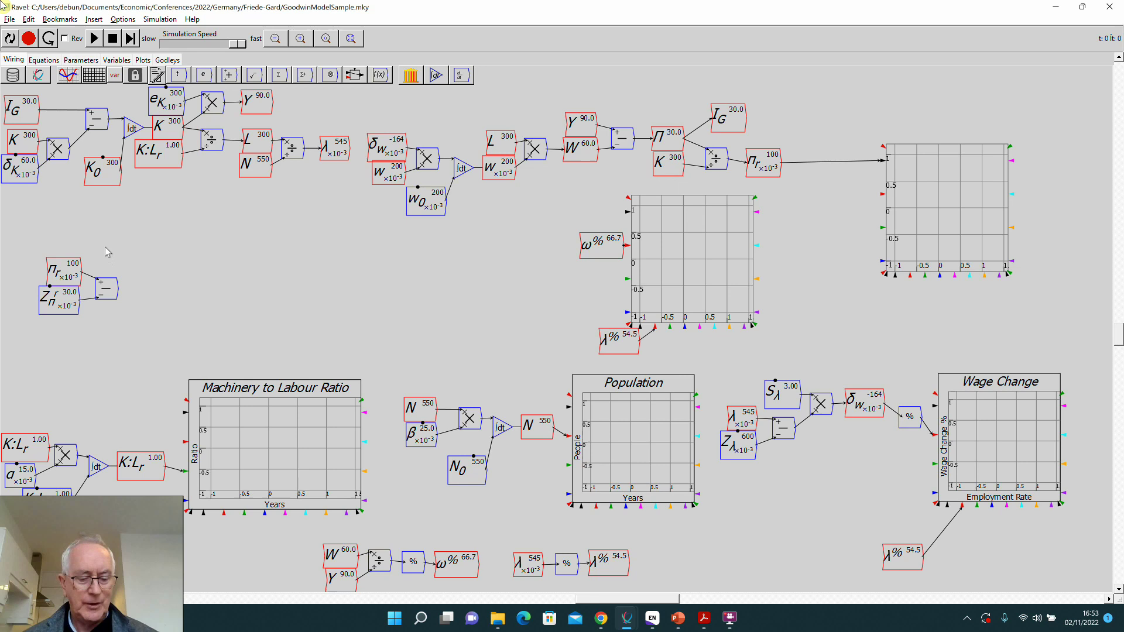
type("s")
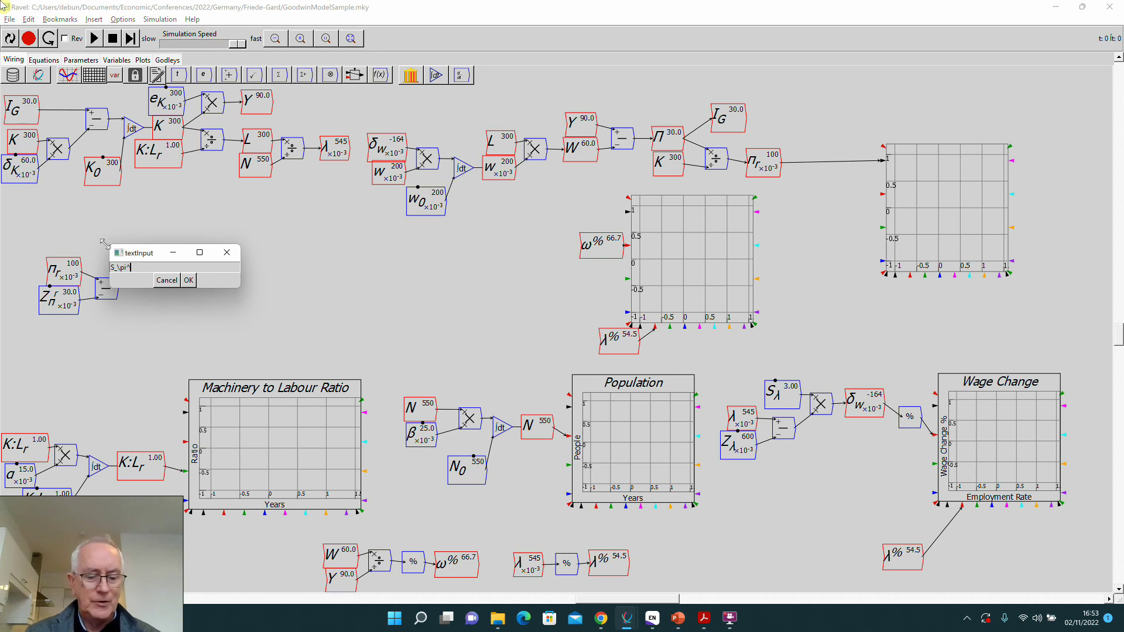
Make S_π^r a parameter with value 7, slider range 1 to 10 and step 1
left_click(188, 279)
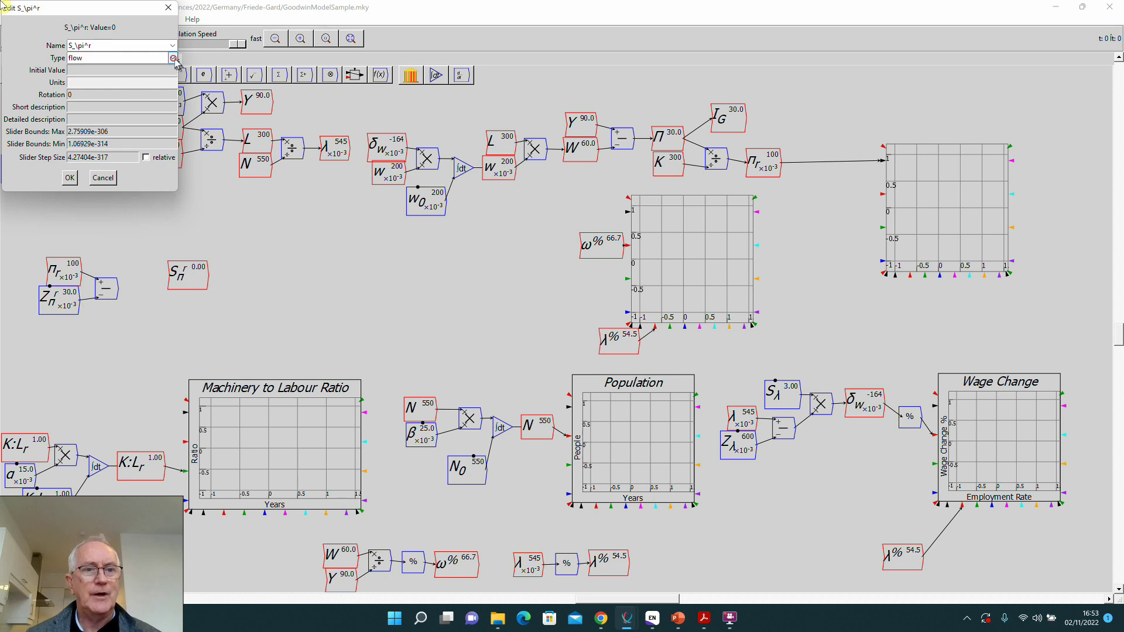
left_click(172, 58)
left_click(144, 80)
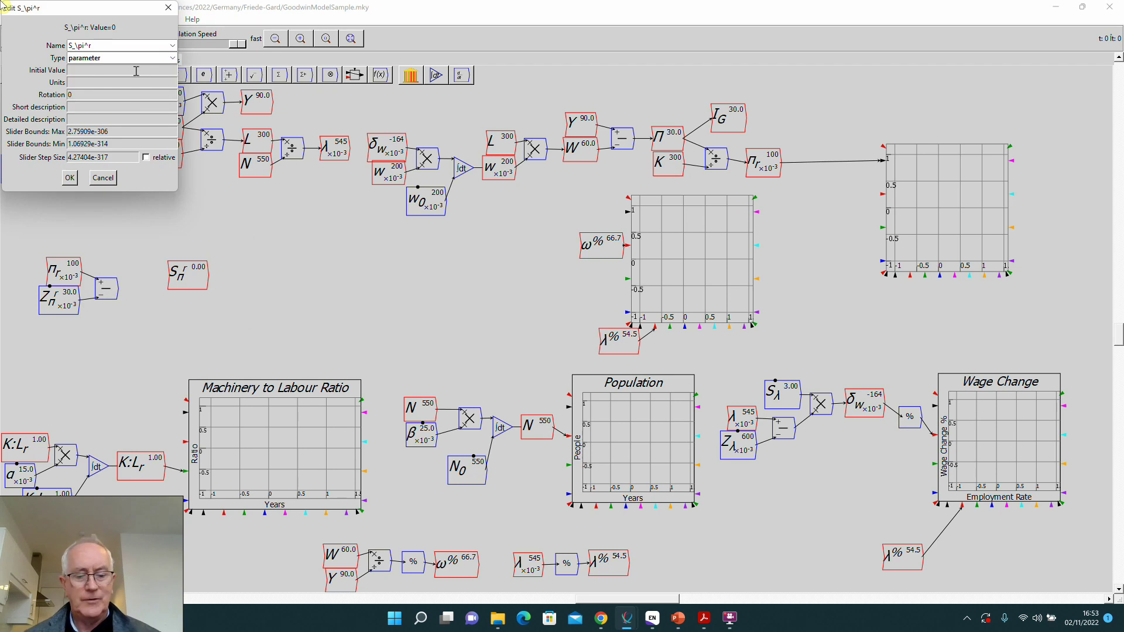
left_click(136, 71)
type("7")
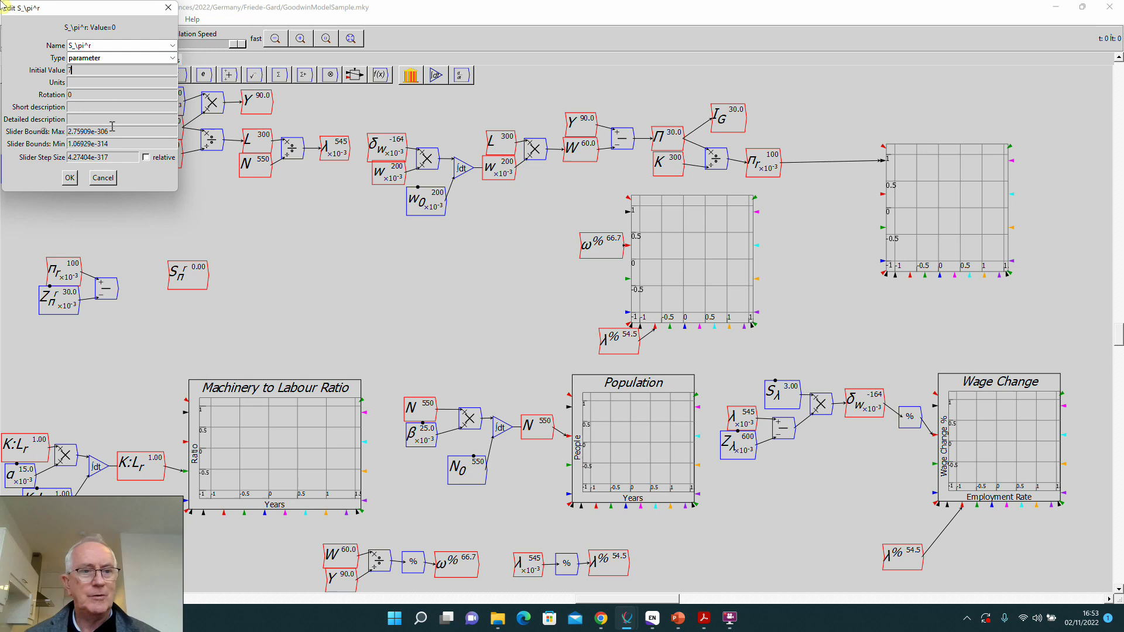
left_click_drag(112, 132, 29, 134)
type("10")
key("Tab")
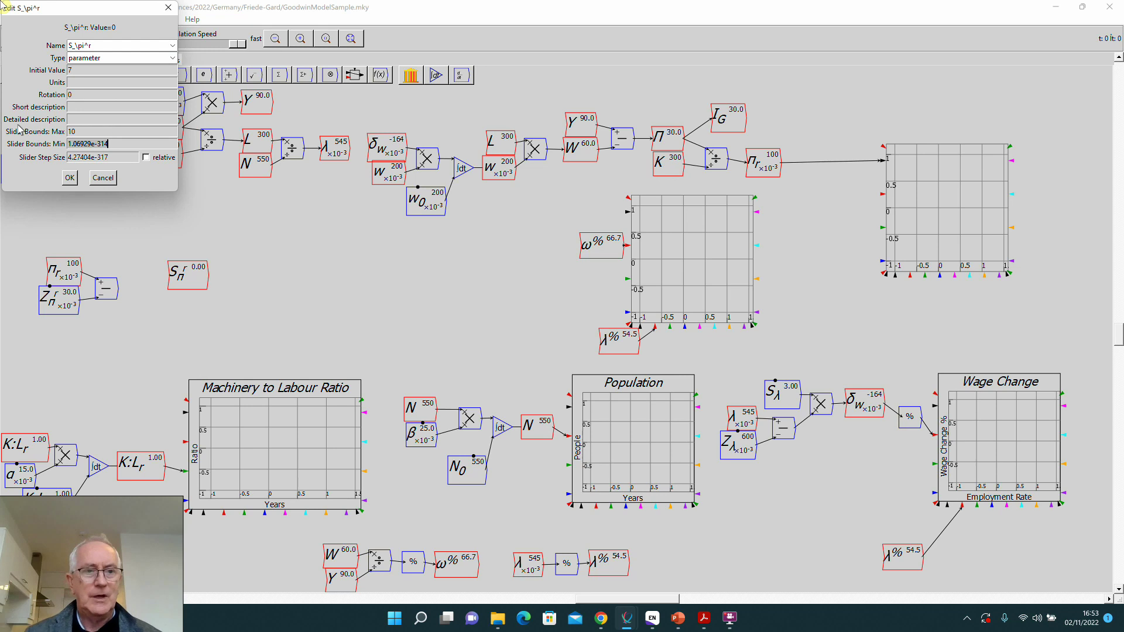
type("1")
key("Tab")
type("1")
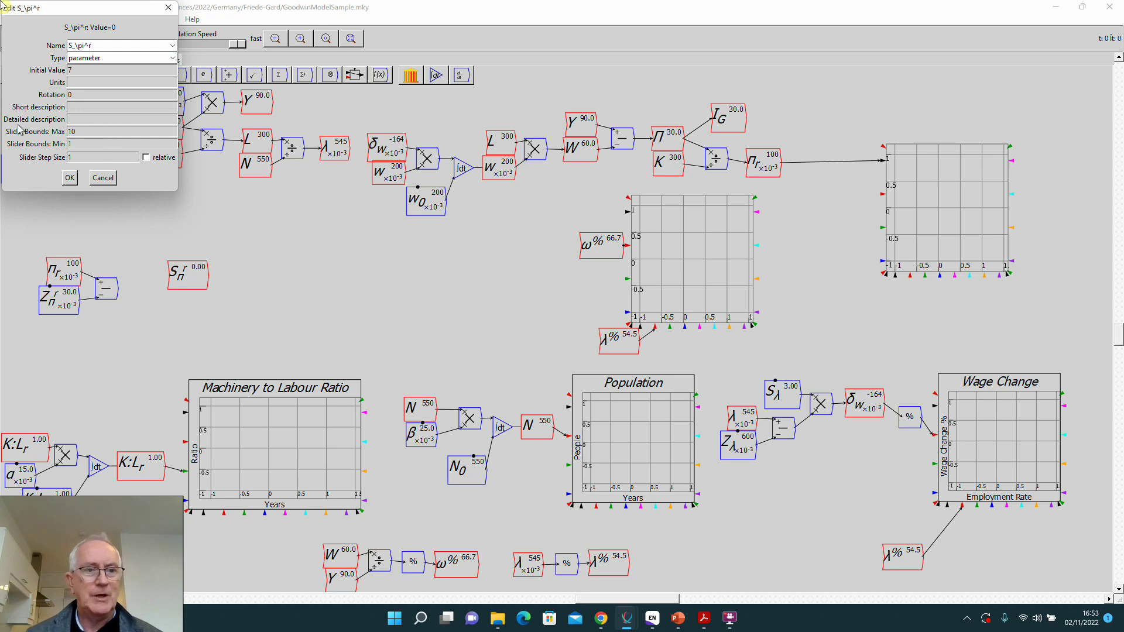
left_click(70, 177)
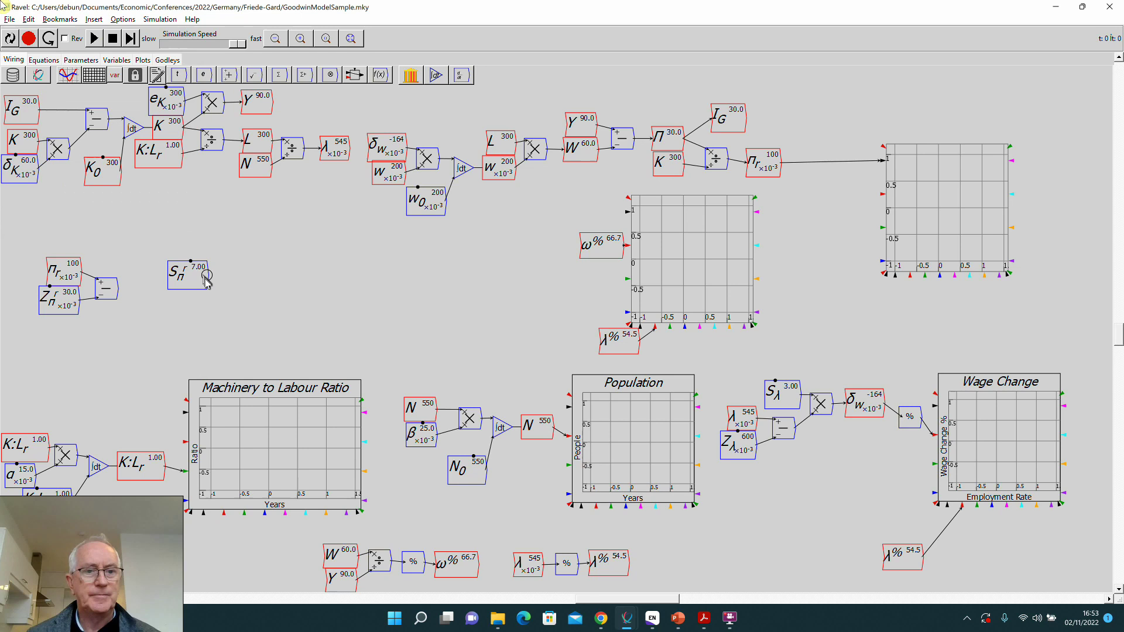
Place S_π^r above π_r and multiply it by the π_r minus Z_π^r difference
mouse_move(118, 287)
left_mouse_down()
mouse_move(144, 251)
mouse_move(187, 282)
mouse_move(153, 270)
mouse_move(152, 251)
left_mouse_up()
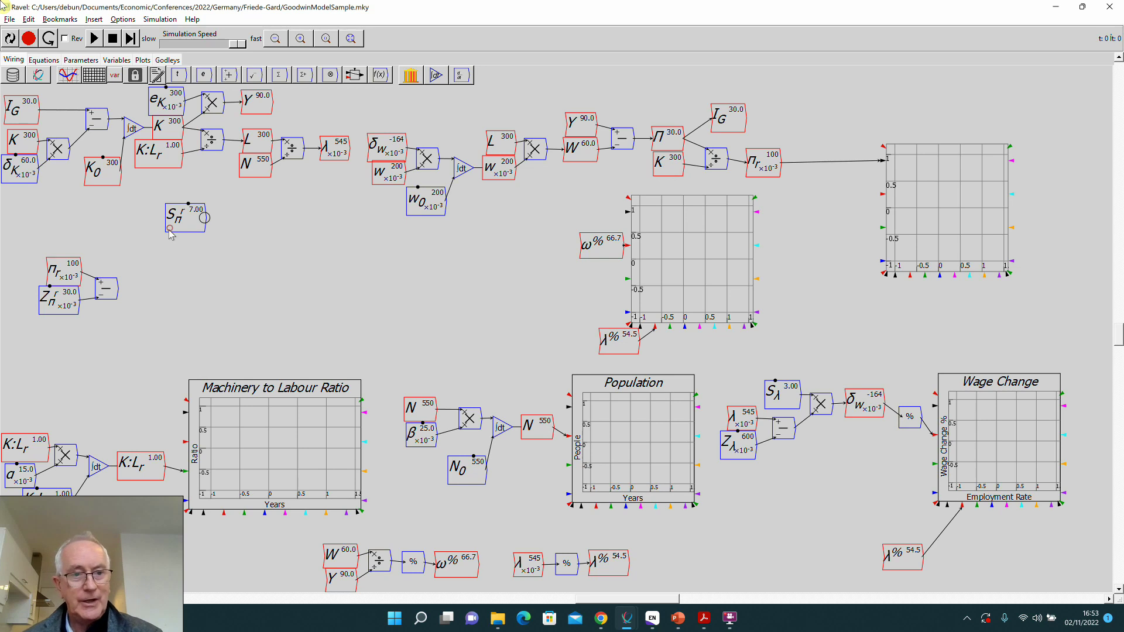
left_click_drag(169, 231, 88, 256)
key("asterisk")
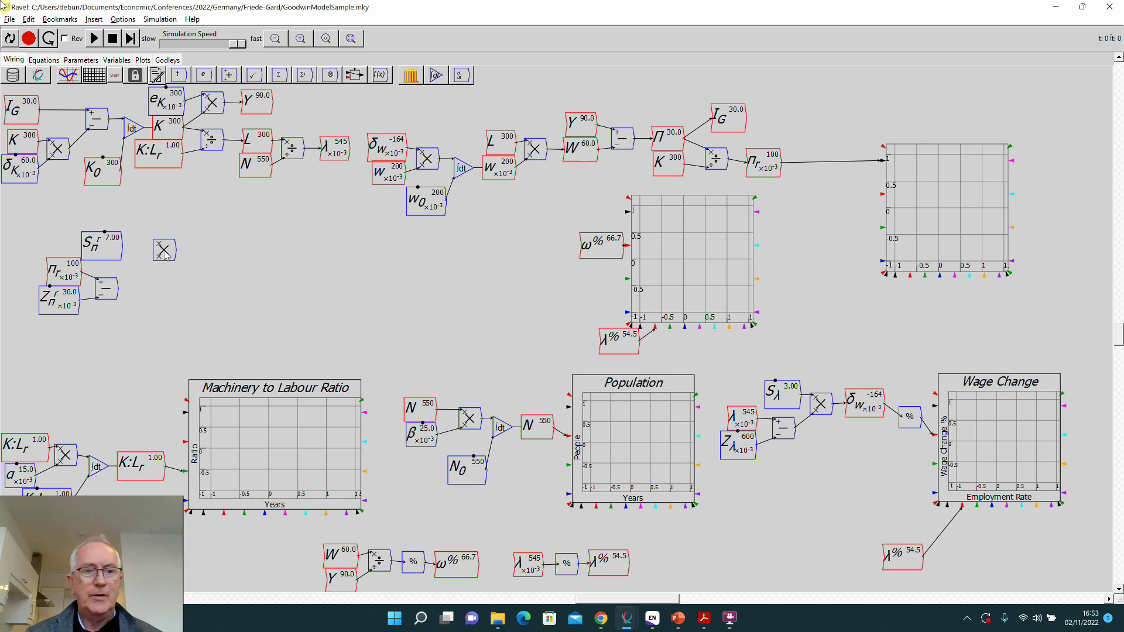
left_click(162, 251)
left_click_drag(122, 246, 153, 273)
Create a new variable named i_G with default settings
key("space")
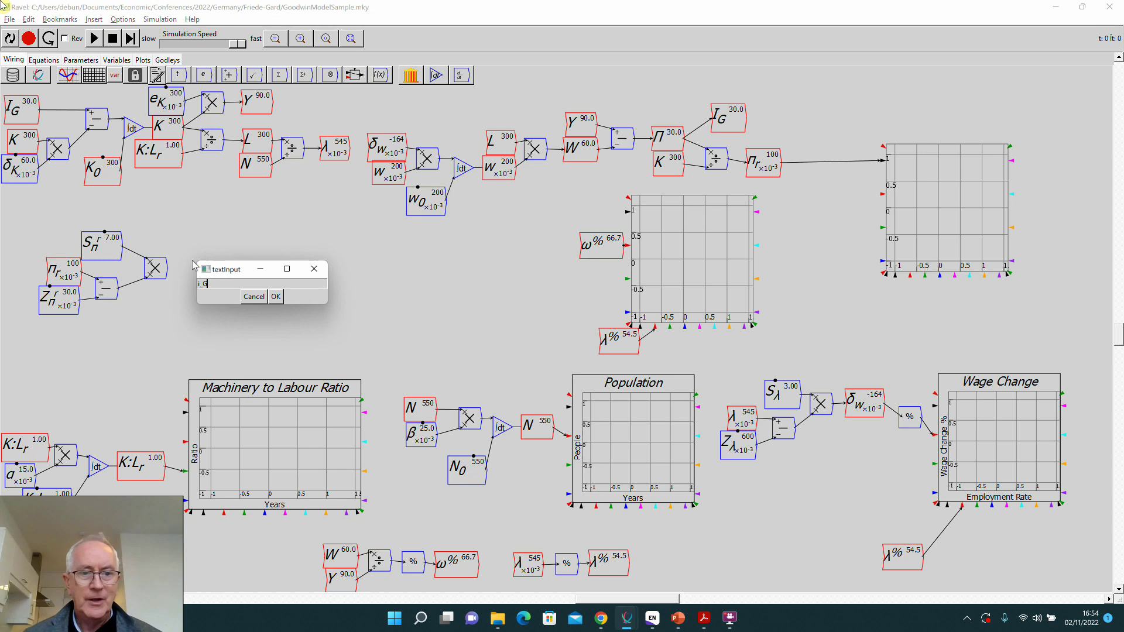
type("i_G")
key("Return")
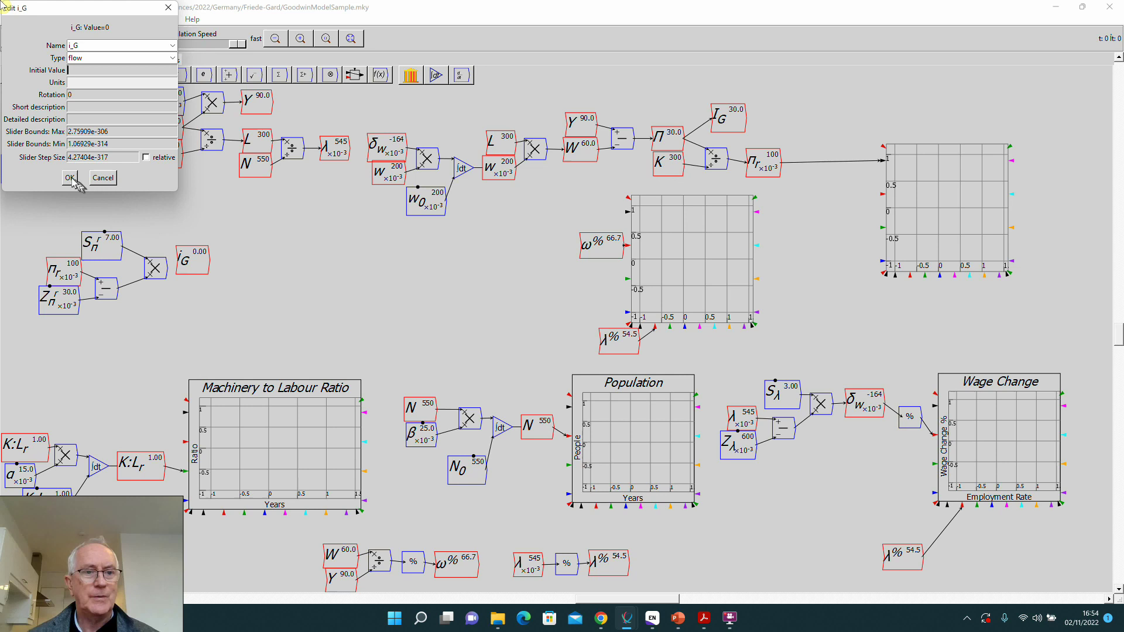
left_click(69, 177)
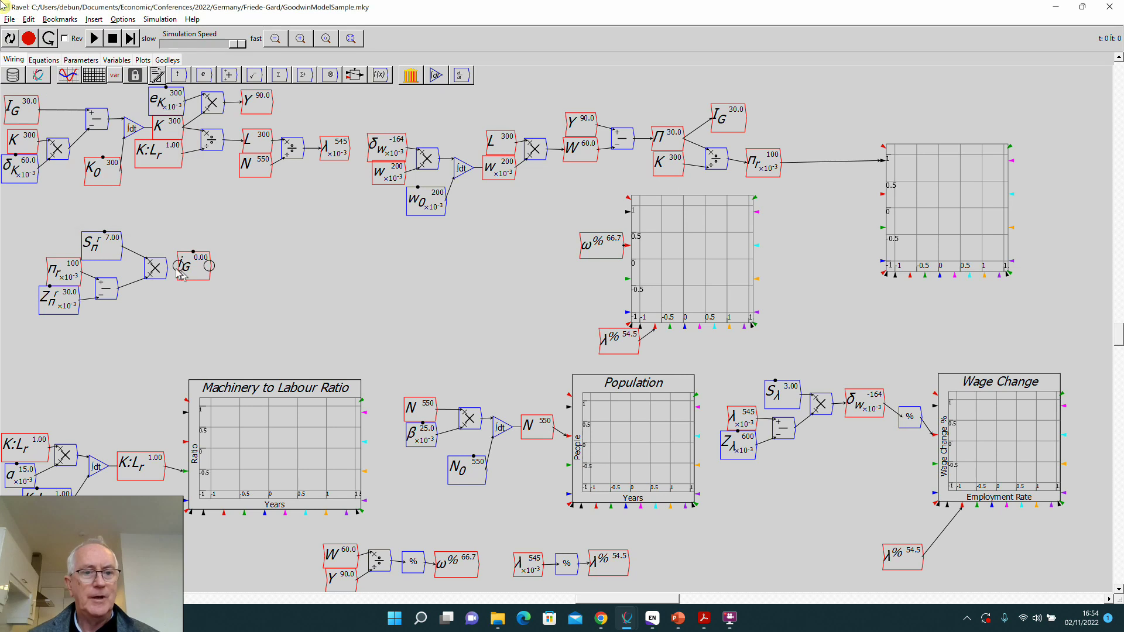
Place i_G after the multiplication and convert it to a percentage with a % block
left_click(189, 275)
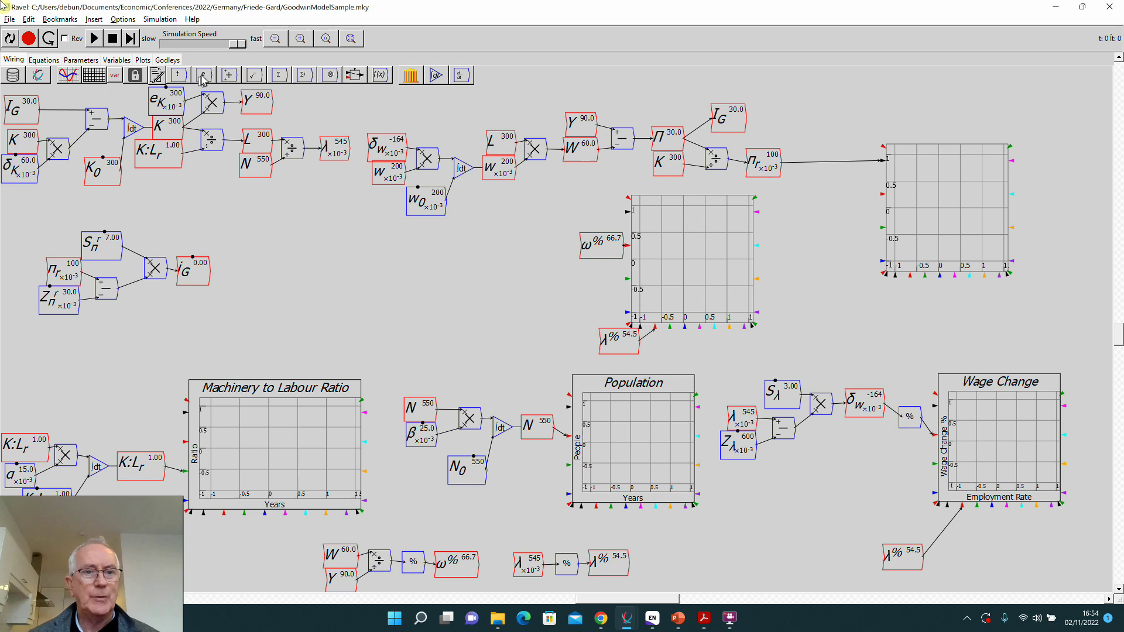
left_click(229, 75)
left_click(223, 175)
left_click(236, 267)
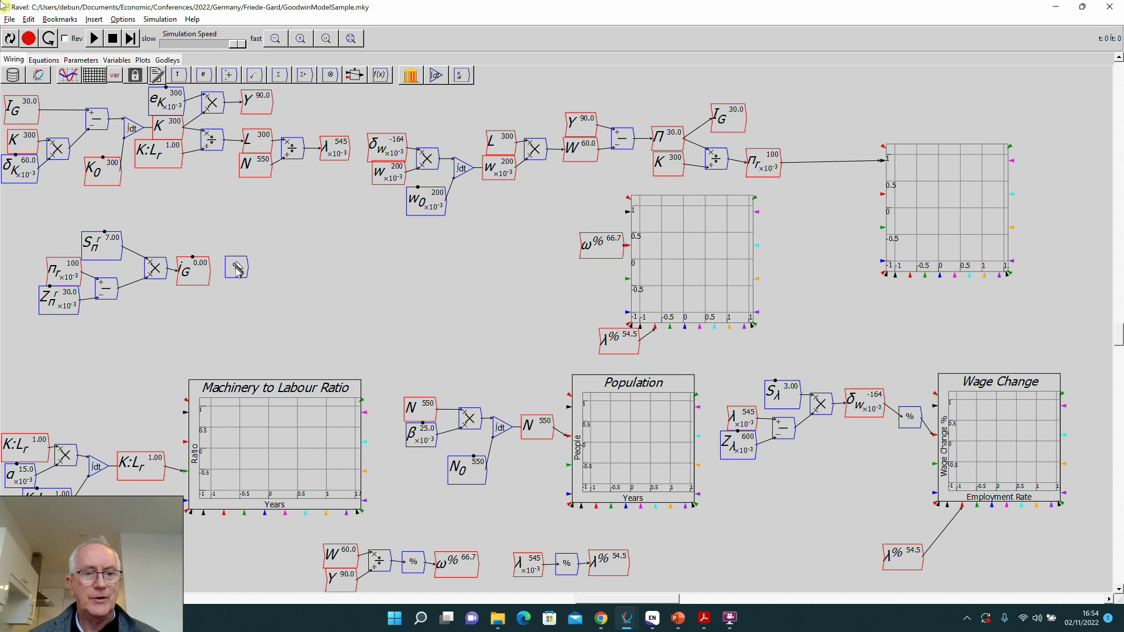
left_click_drag(213, 272, 229, 271)
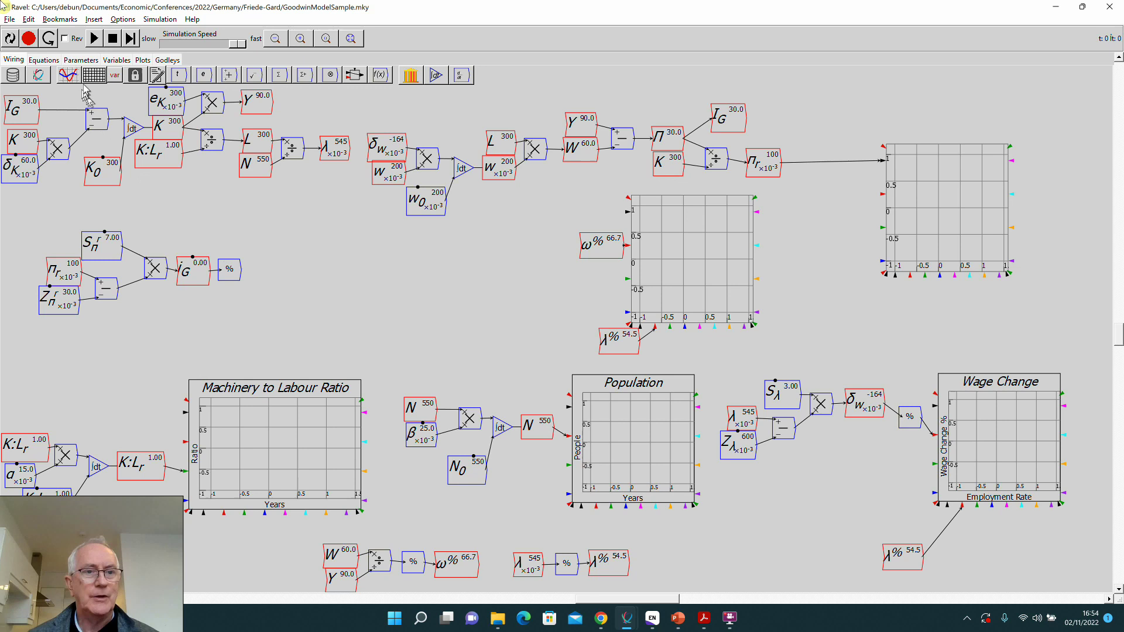
Show the i_G percentage on a new plot beside it
left_click(68, 75)
left_click(326, 296)
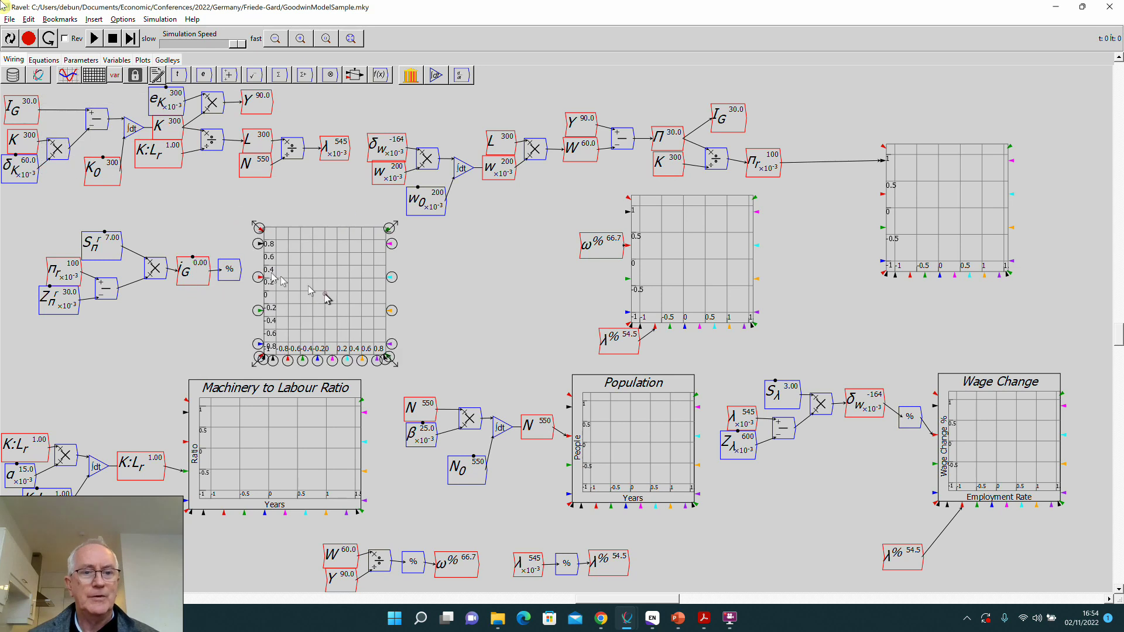
left_click_drag(253, 281, 259, 276)
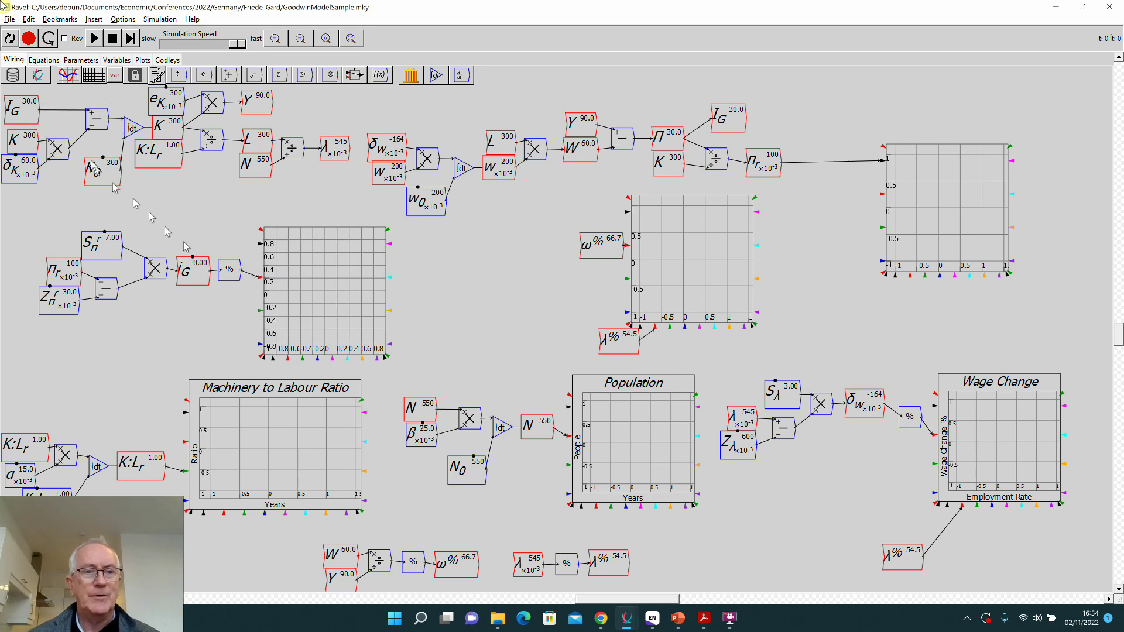
Run the simulation to about t=144.6, showing i_G oscillating between roughly 20% and 85%
left_click(94, 41)
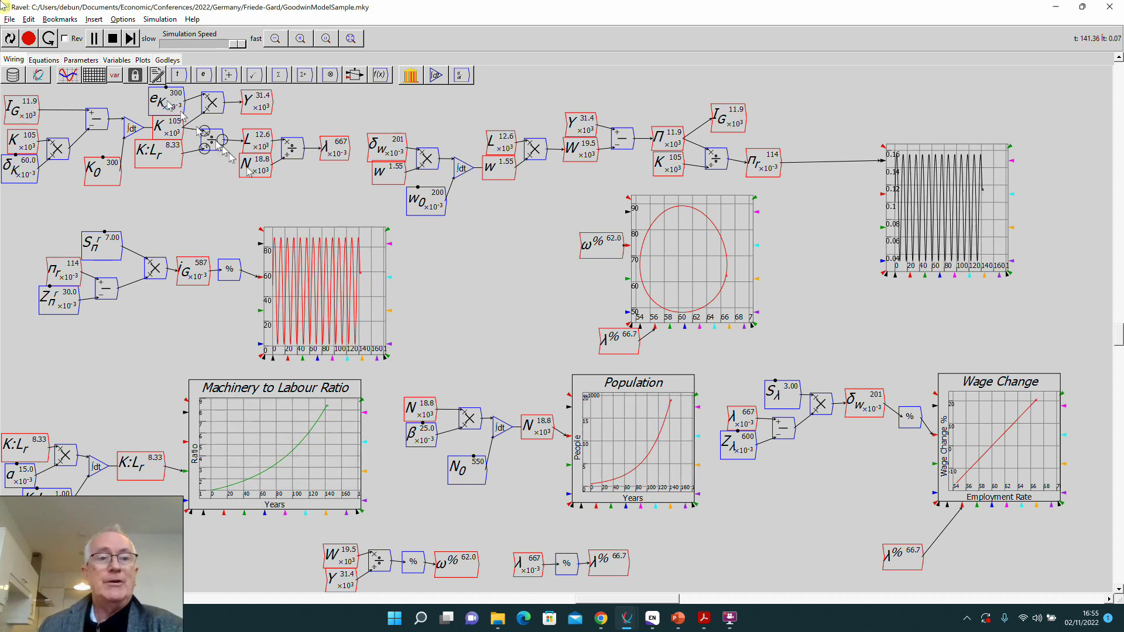
left_click(95, 41)
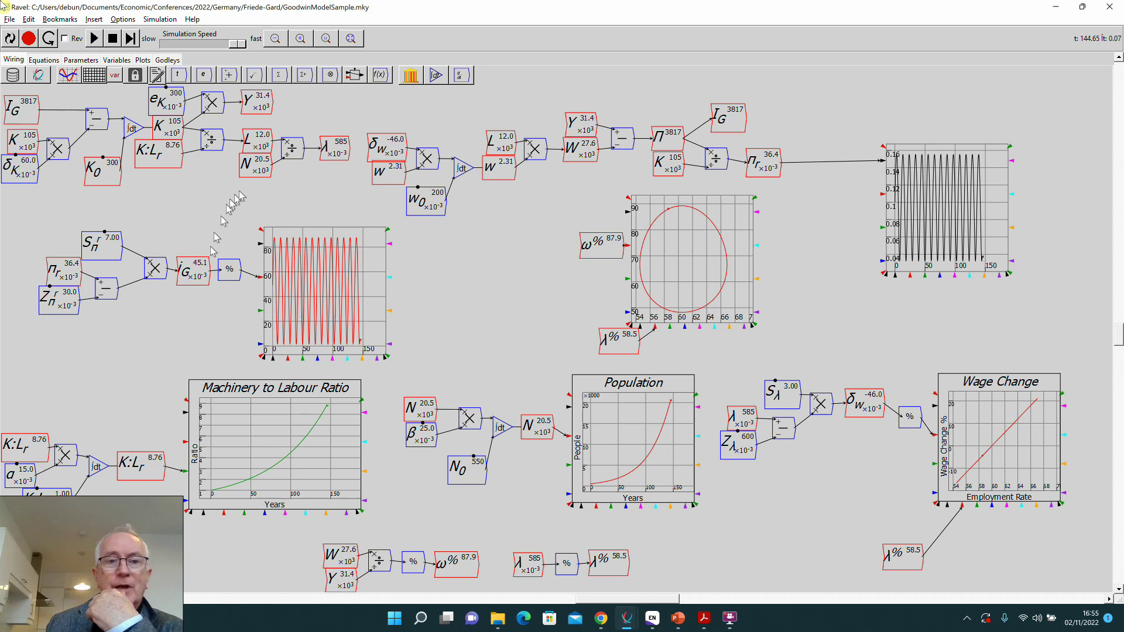
Place a copy of output Y below the investment rate and delete the investment plot and % block
left_click(261, 109)
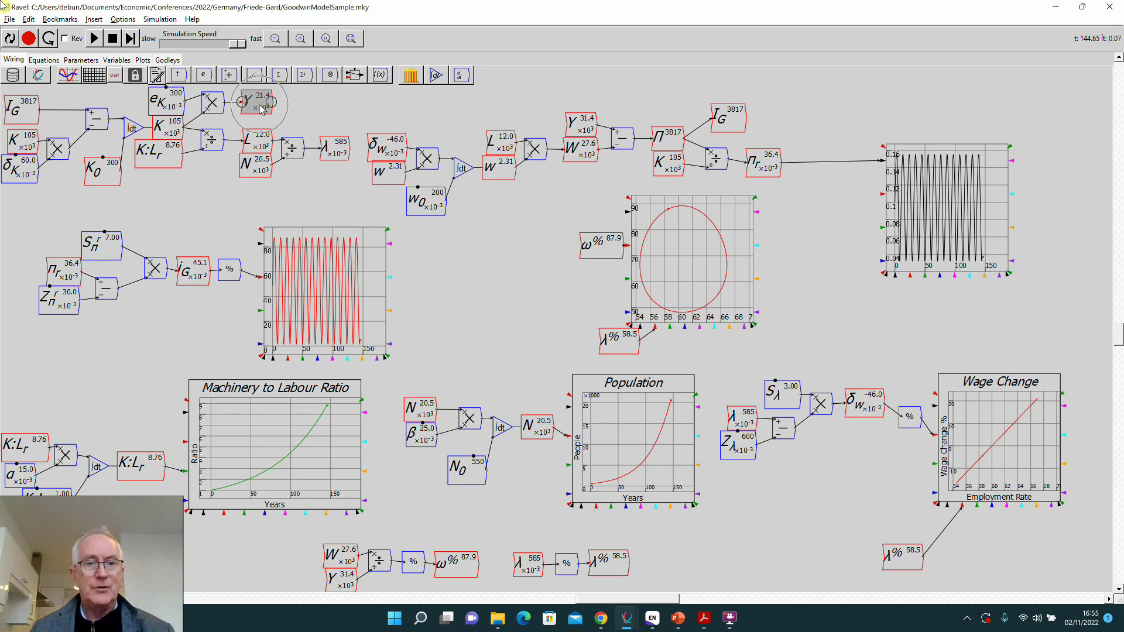
key("ctrl+v")
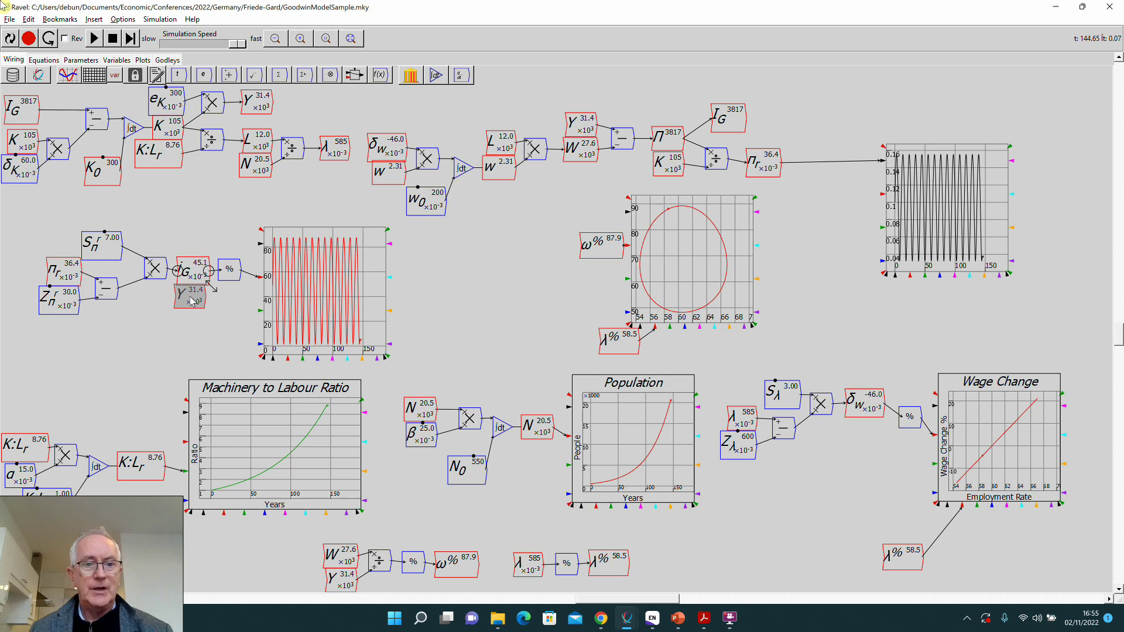
left_click(196, 300)
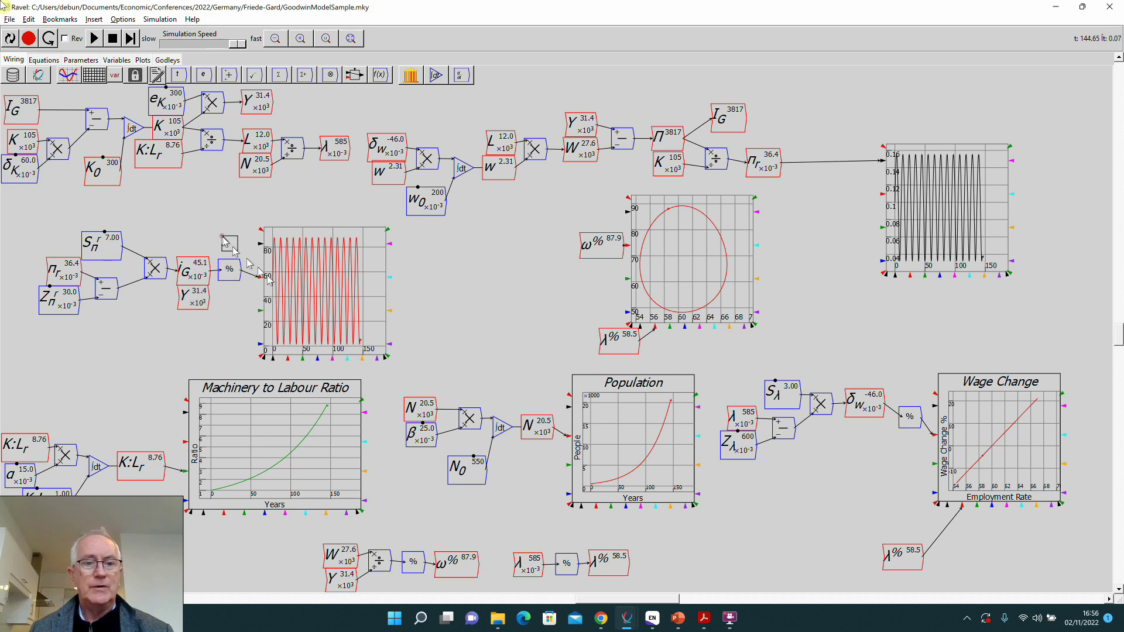
left_click_drag(221, 235, 304, 303)
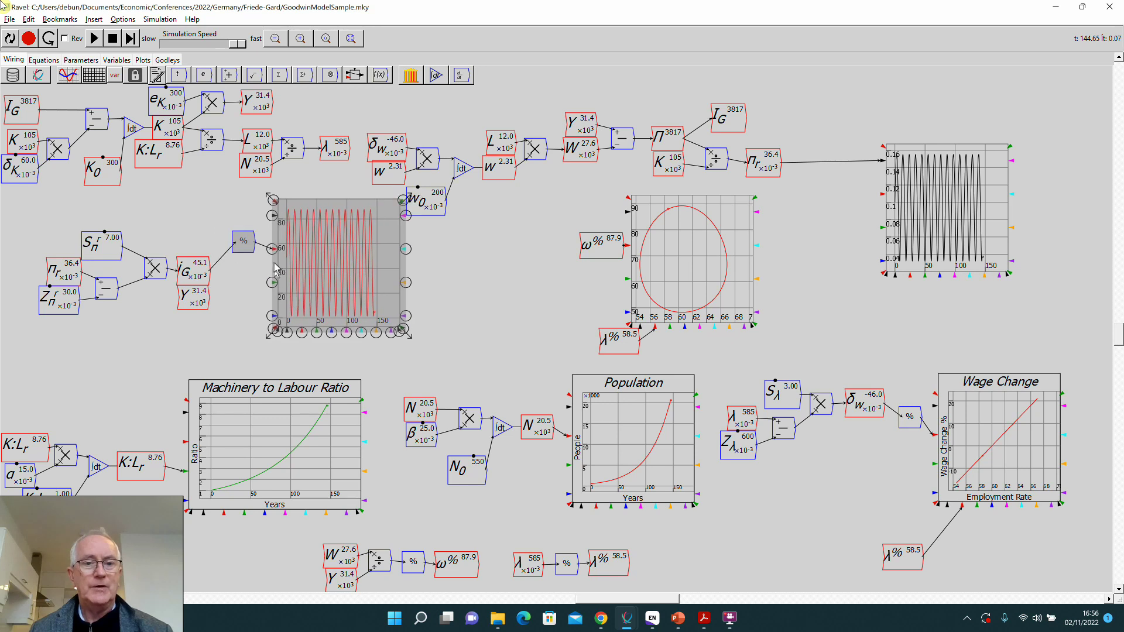
key("Delete")
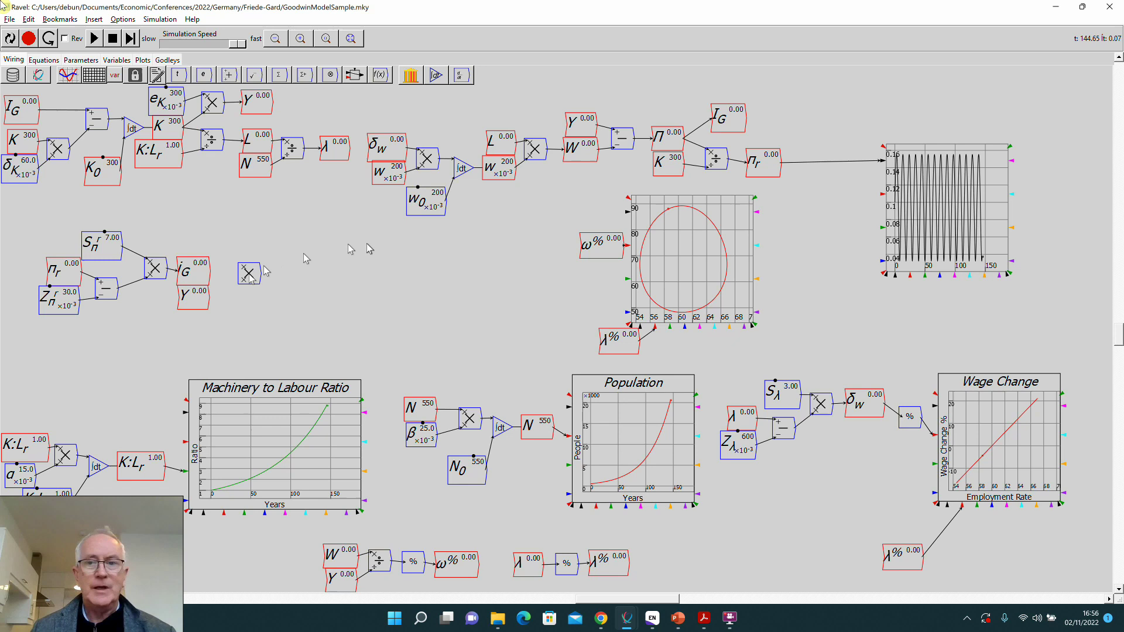
Remove the Π→I_G wire and move I_G beside the multiply block
right_click(705, 129)
left_click(739, 176)
left_click_drag(730, 126, 240, 281)
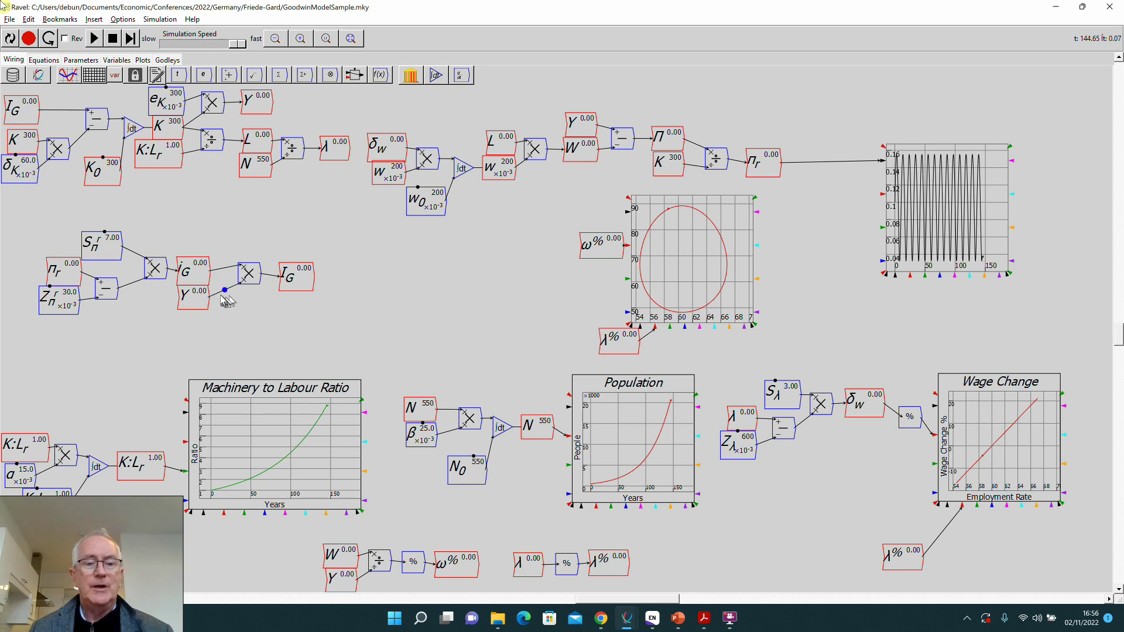
Reset to time zero and rerun the model to about t≈31.3, nudging I_G slightly left
left_click(113, 41)
left_click(94, 40)
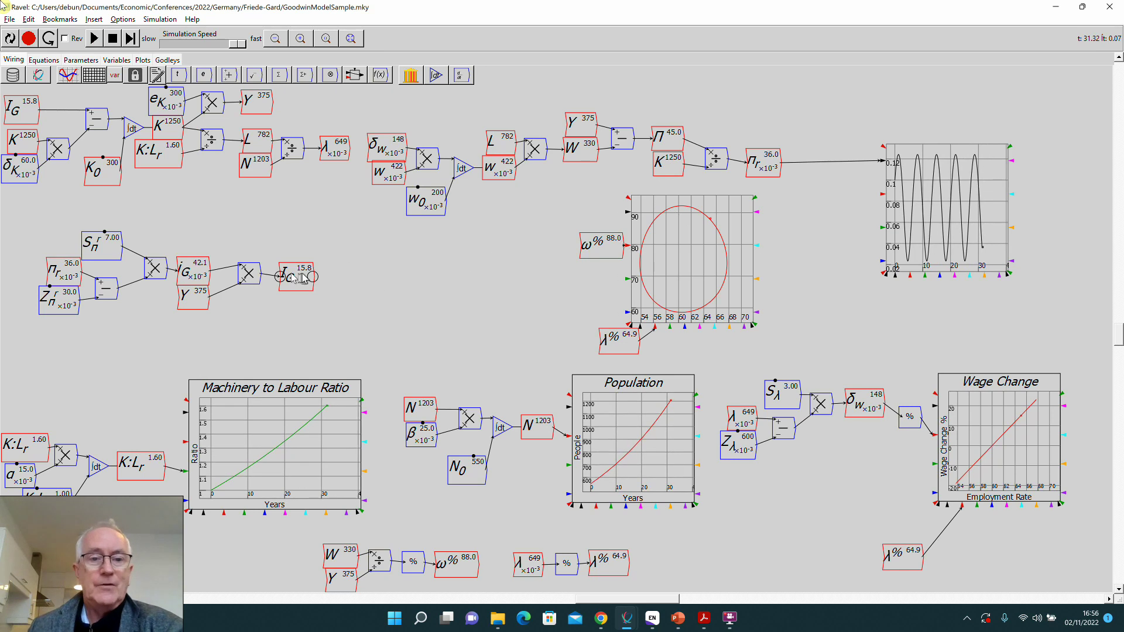
left_click_drag(299, 281, 293, 278)
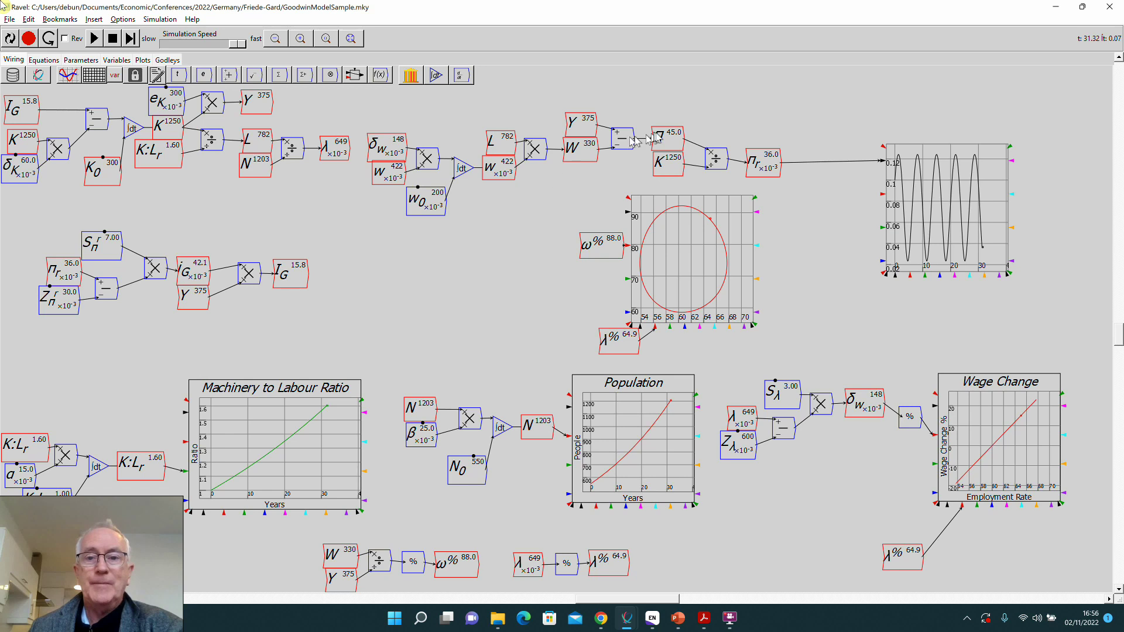
Place a copy of Π beside I_G and wire both into a new subtract block
left_click(671, 144)
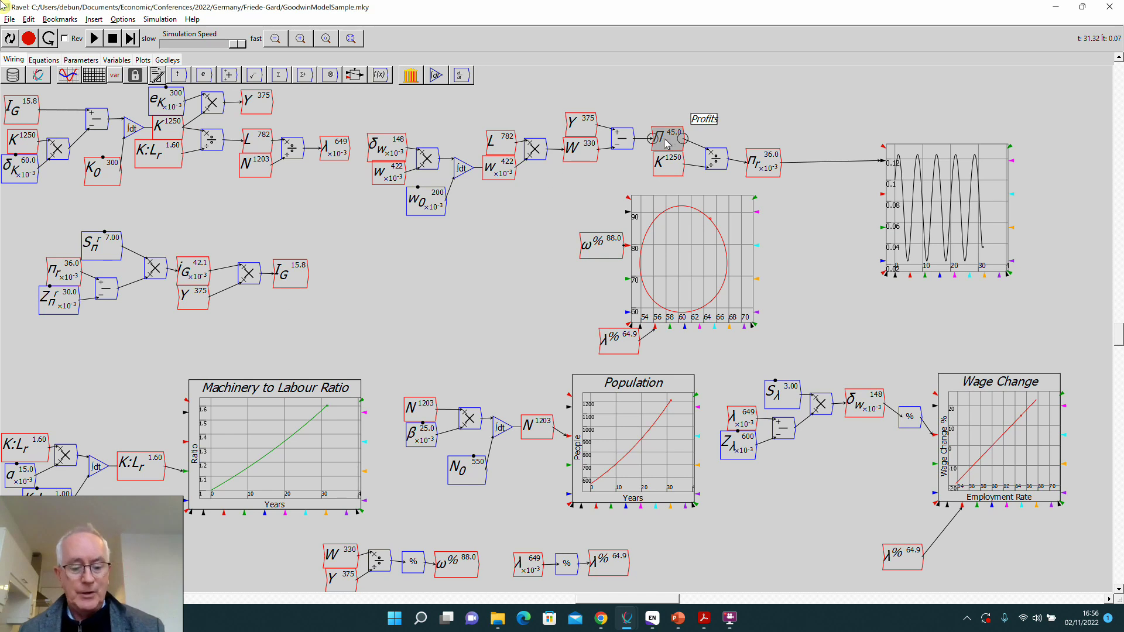
left_click_drag(632, 168, 293, 305)
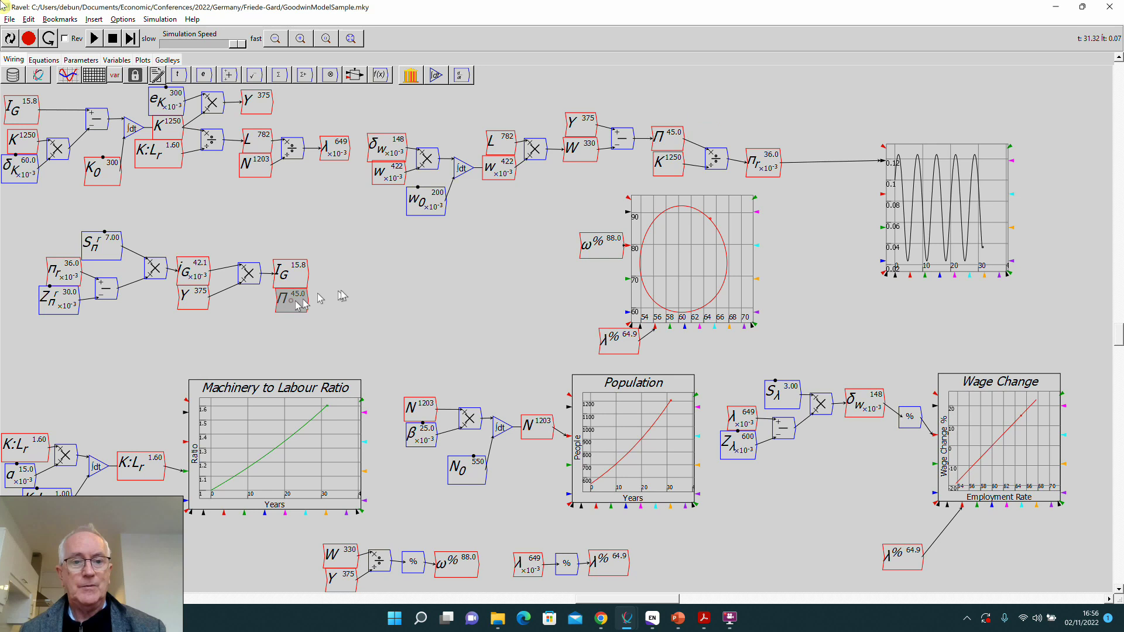
key("l")
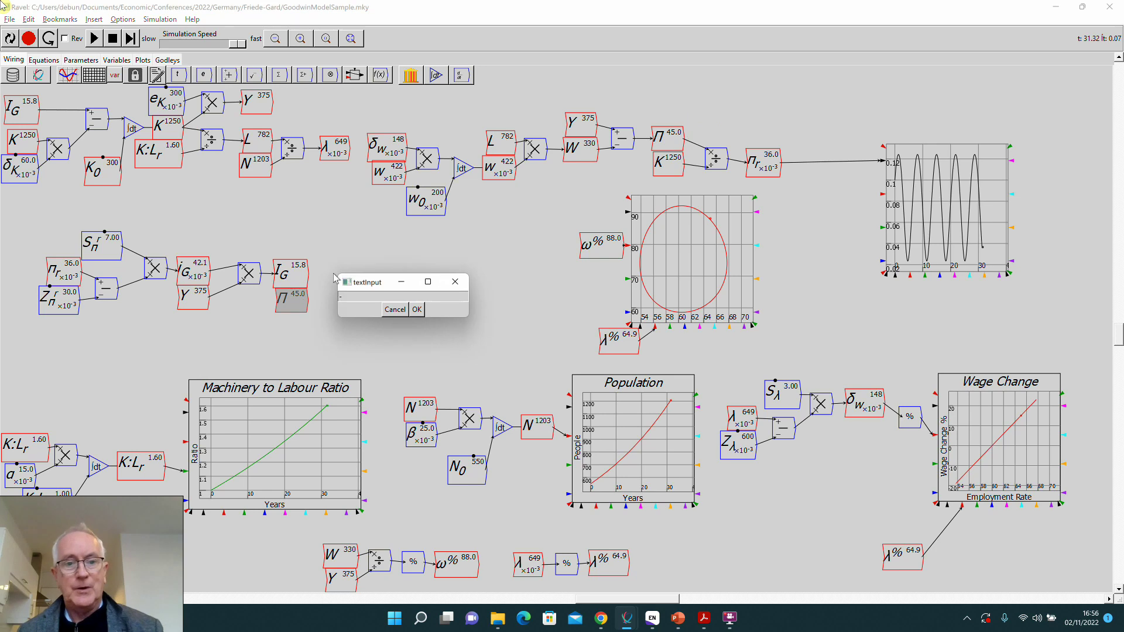
key("Return")
mouse_move(335, 281)
left_mouse_down()
mouse_move(339, 292)
mouse_move(327, 275)
mouse_move(329, 289)
left_mouse_up()
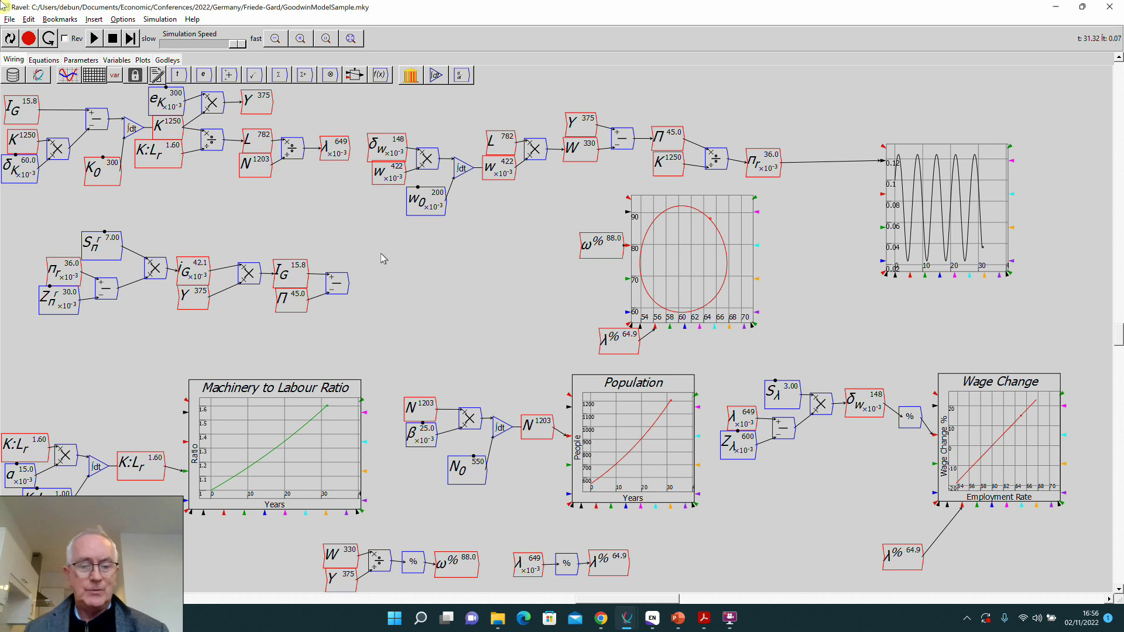
Add an integrator named D fed by I_G minus Π, and paste a copy of Y
left_click(436, 75)
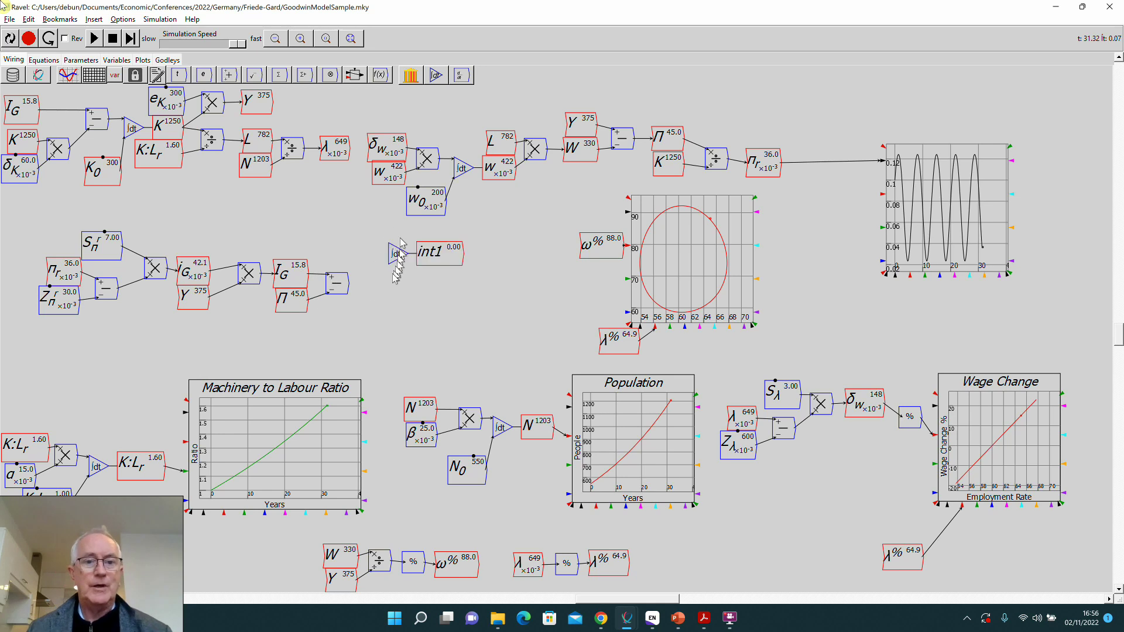
right_click(402, 271)
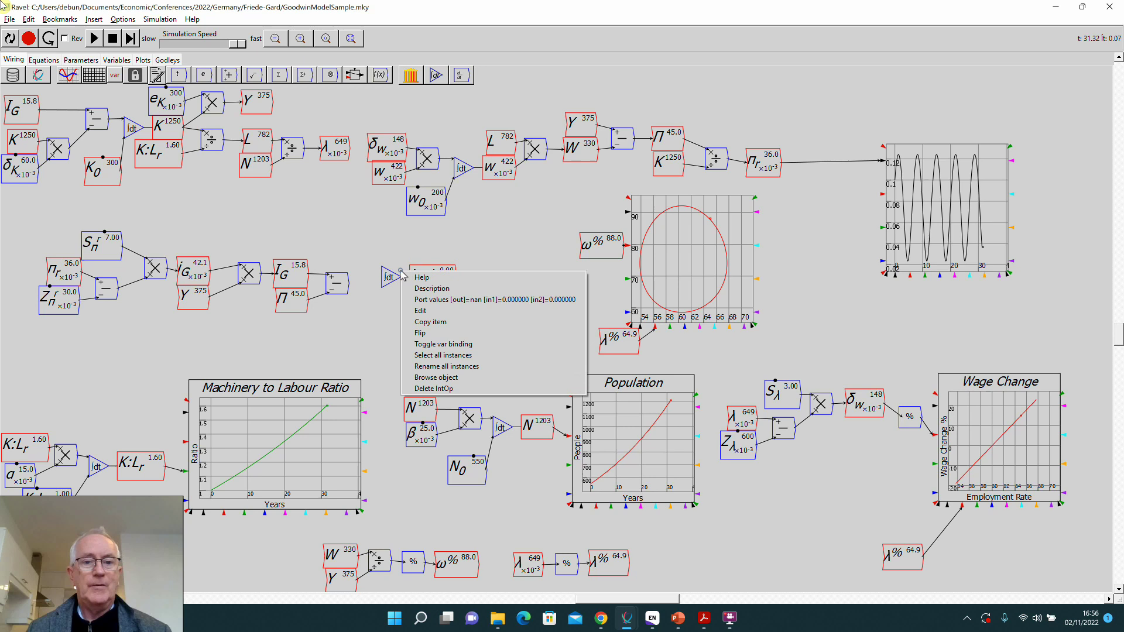
left_click(419, 311)
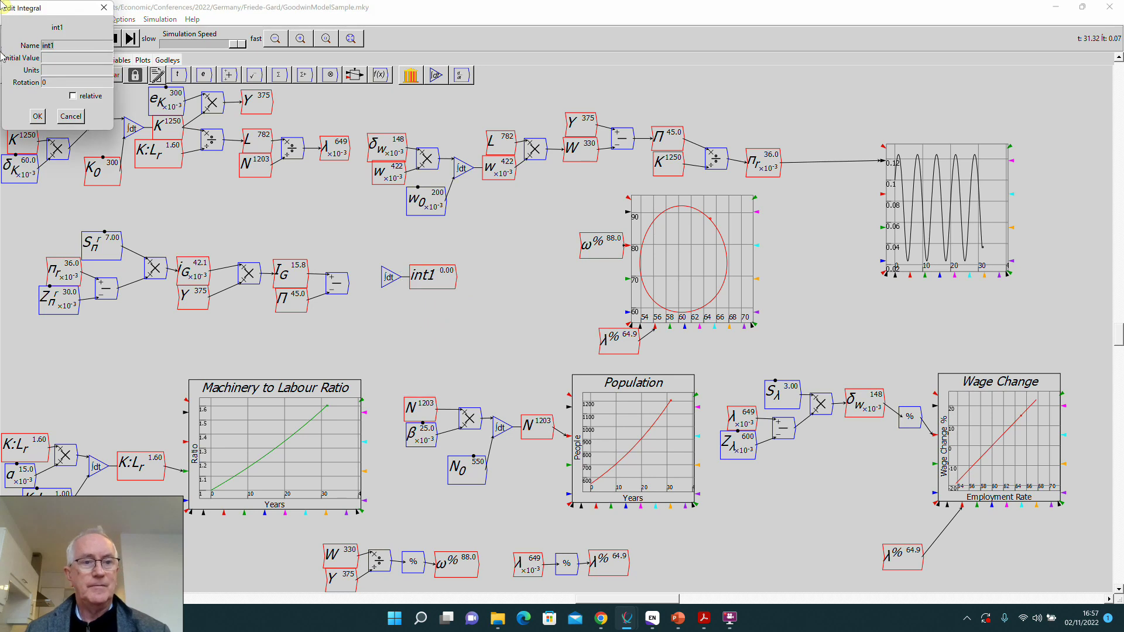
left_click(36, 114)
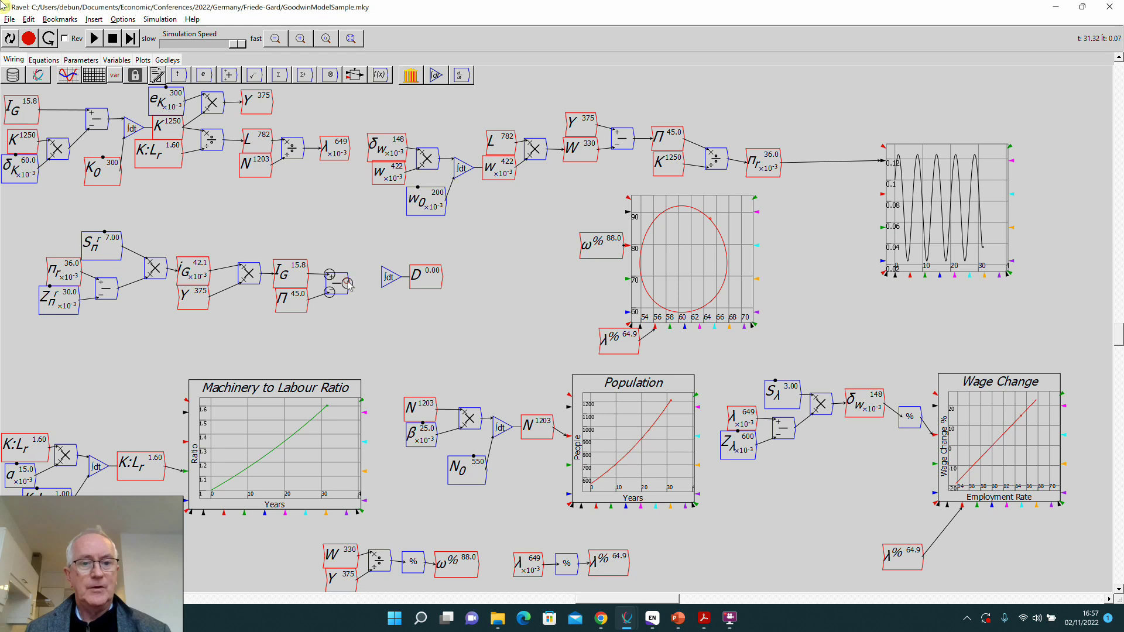
left_click_drag(349, 283, 413, 302)
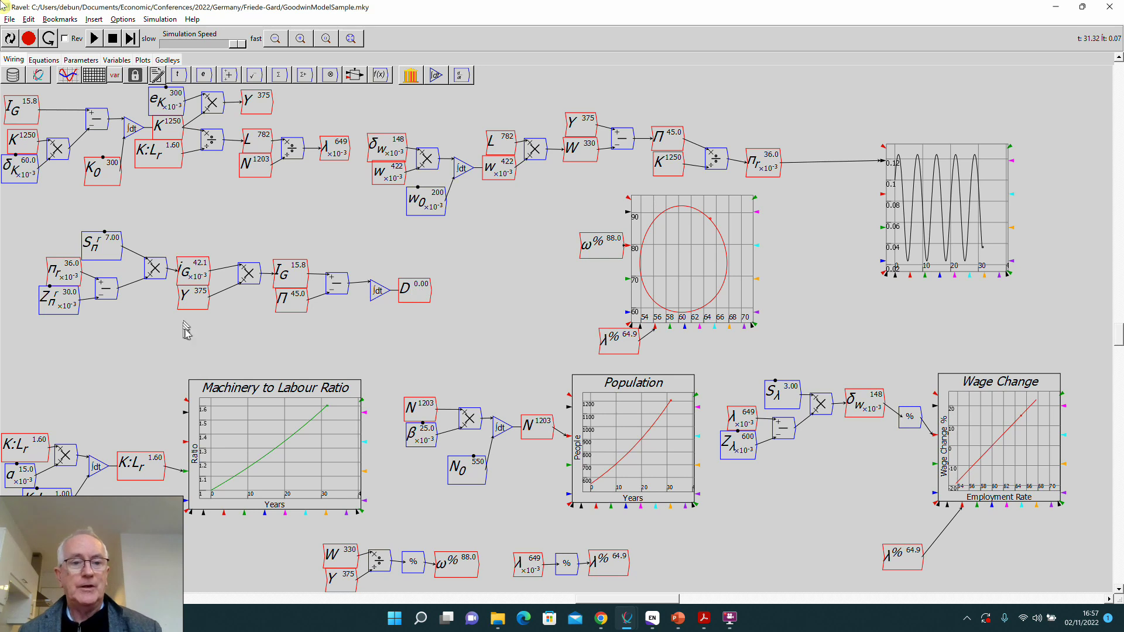
left_click(192, 296)
key("ctrl+c")
key("ctrl+v")
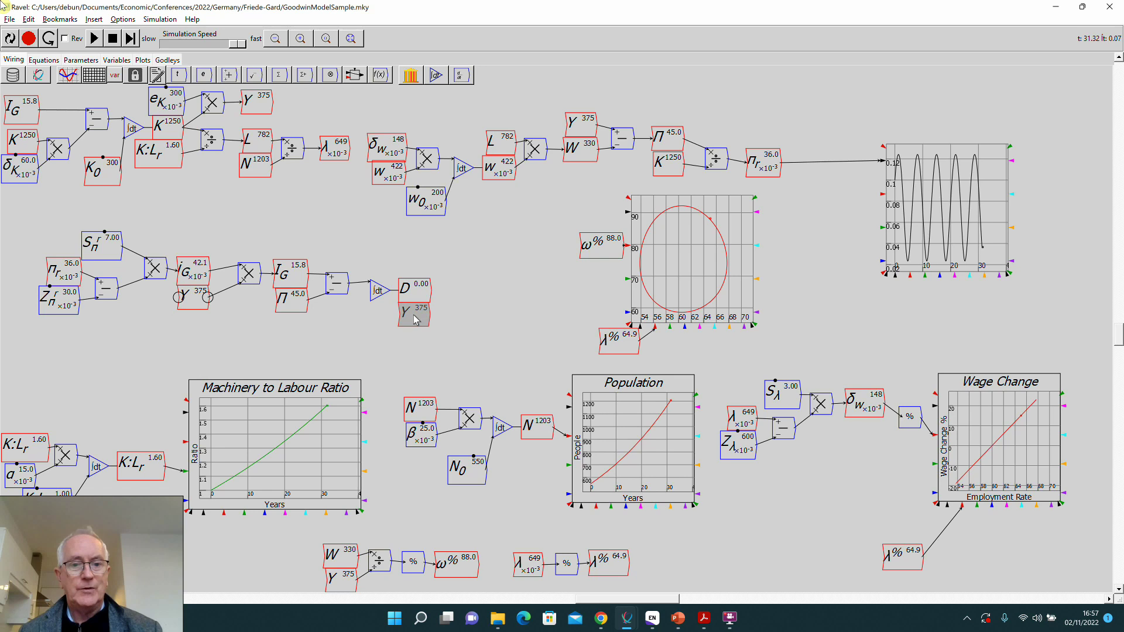
Place the Y copy below D and add a divide block and a percent block beside them
left_click(414, 316)
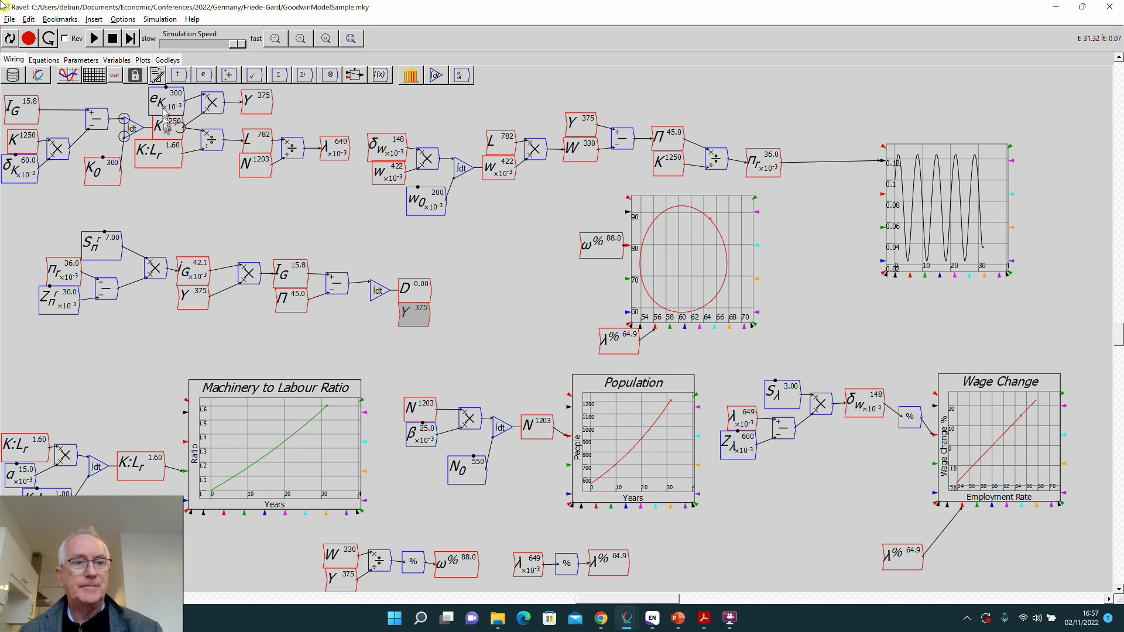
left_click(117, 75)
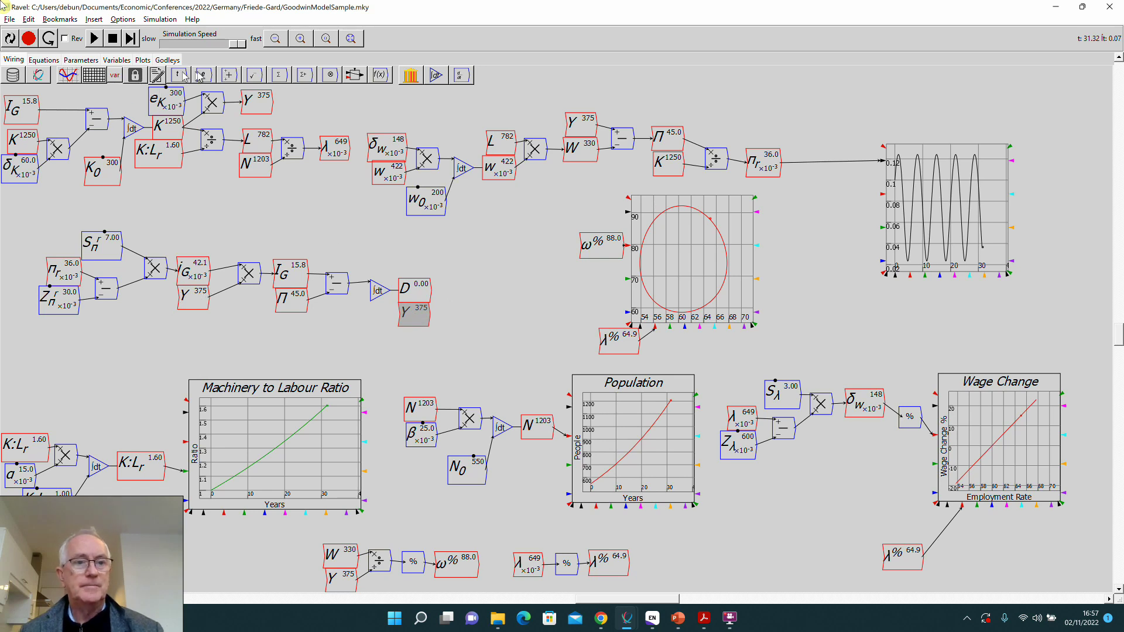
left_click(222, 171)
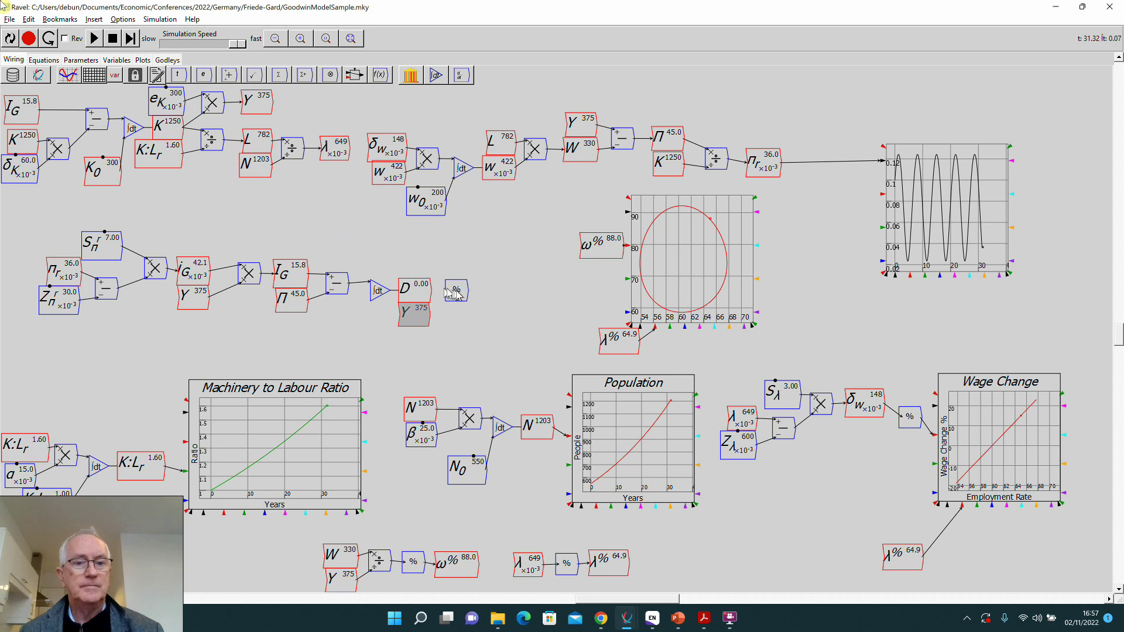
left_click(461, 300)
left_click_drag(467, 302, 495, 300)
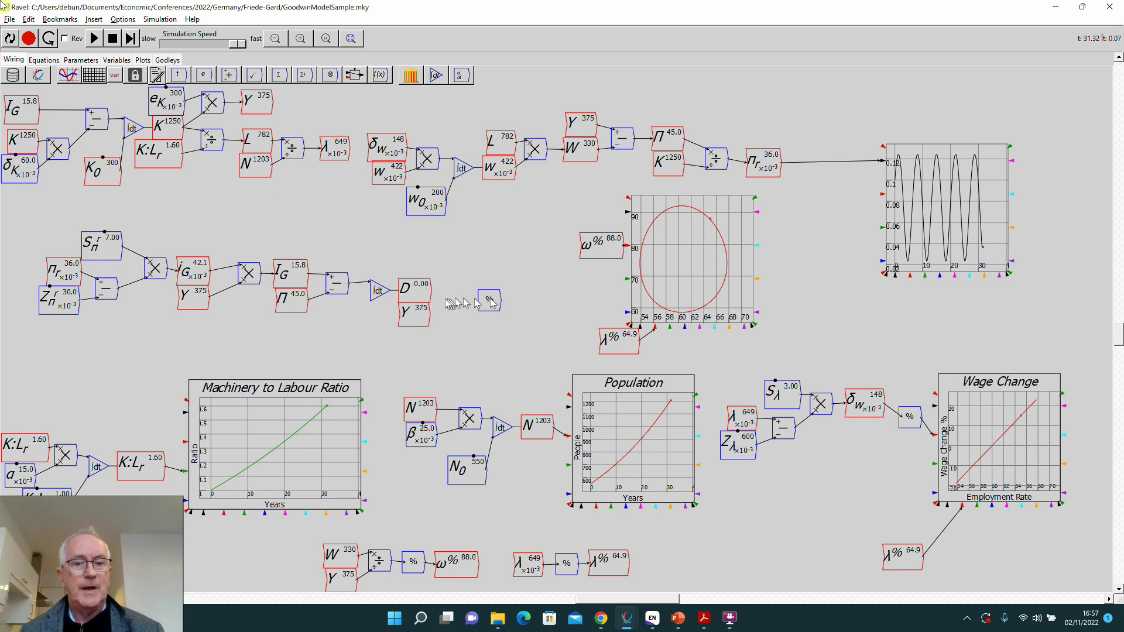
key("slash")
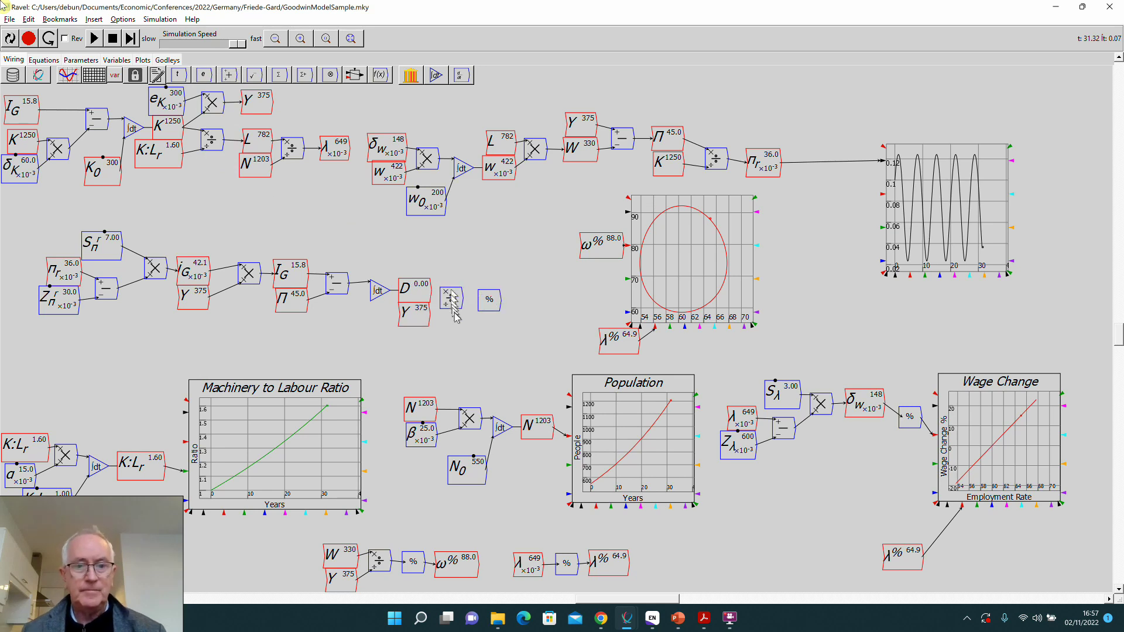
left_click(455, 313)
left_click_drag(459, 314, 468, 298)
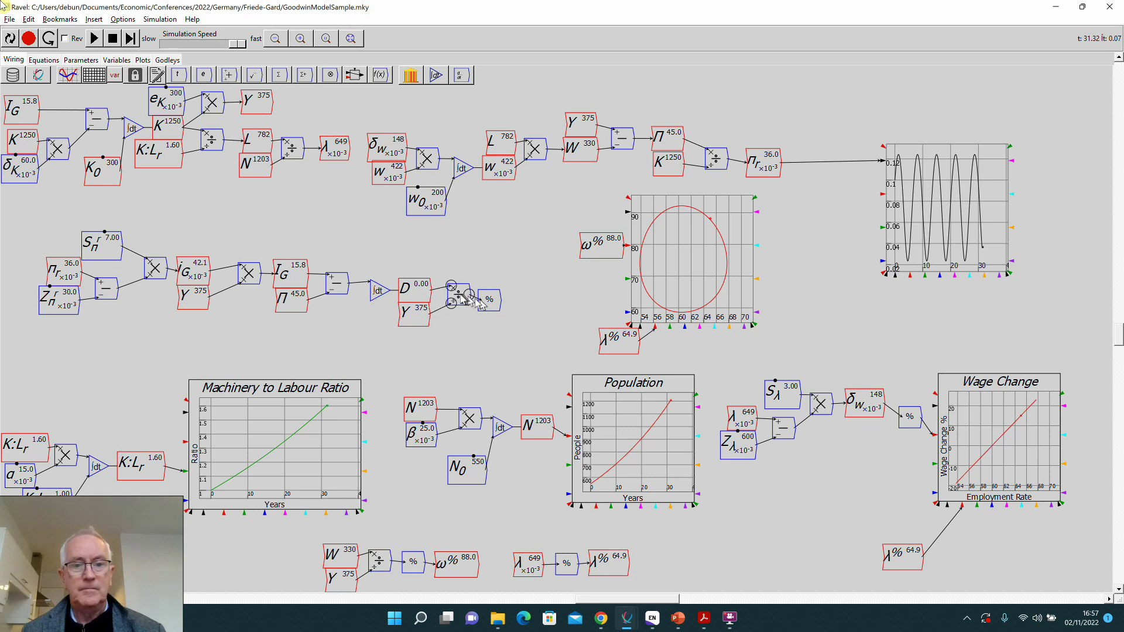
Create the variable d_r% at the output of the percent block
type("d")
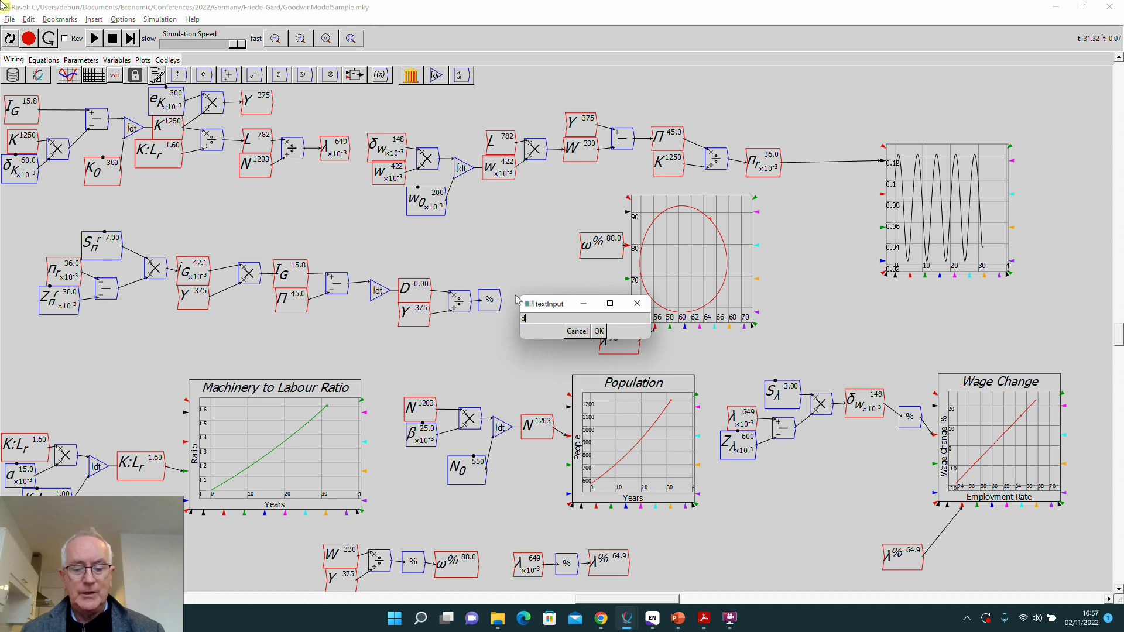
type("_r^%")
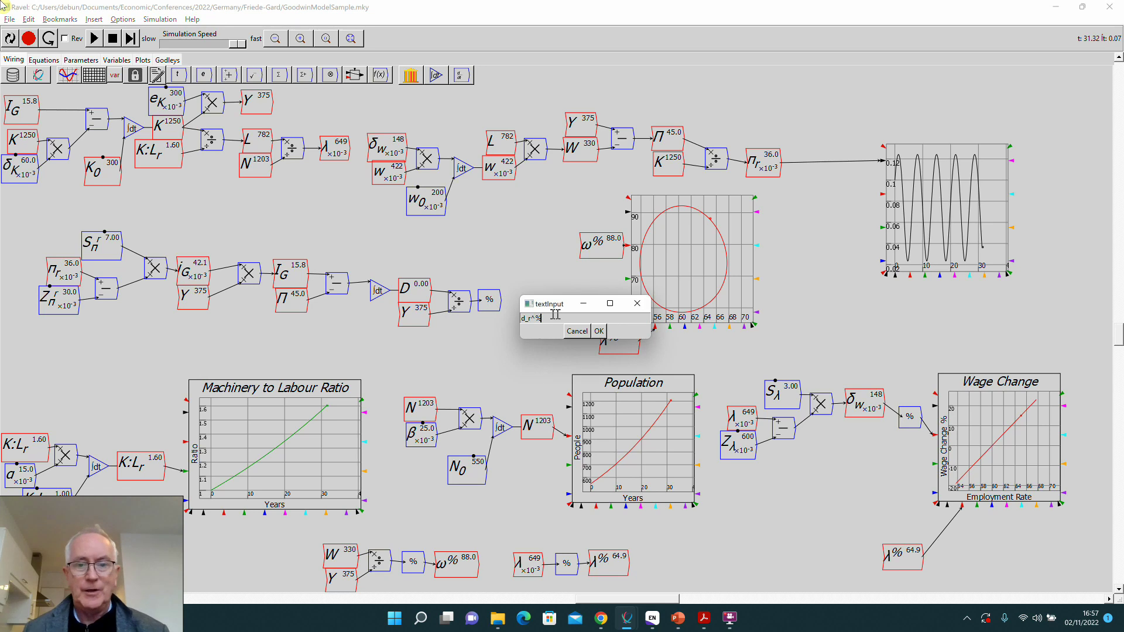
left_click(599, 332)
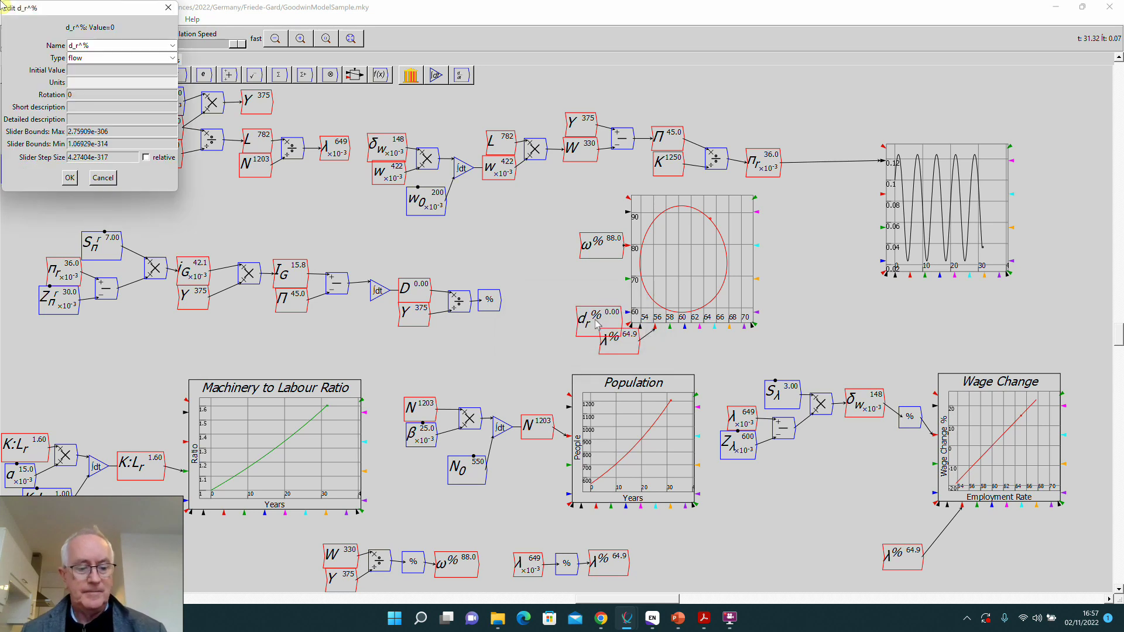
key("Return")
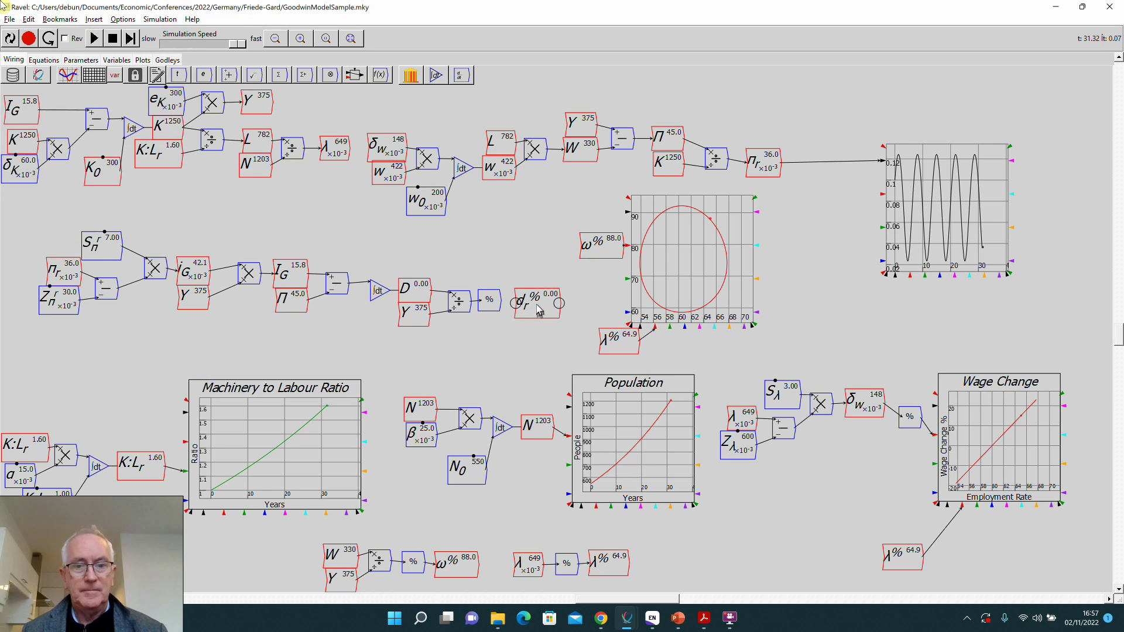
left_click(529, 306)
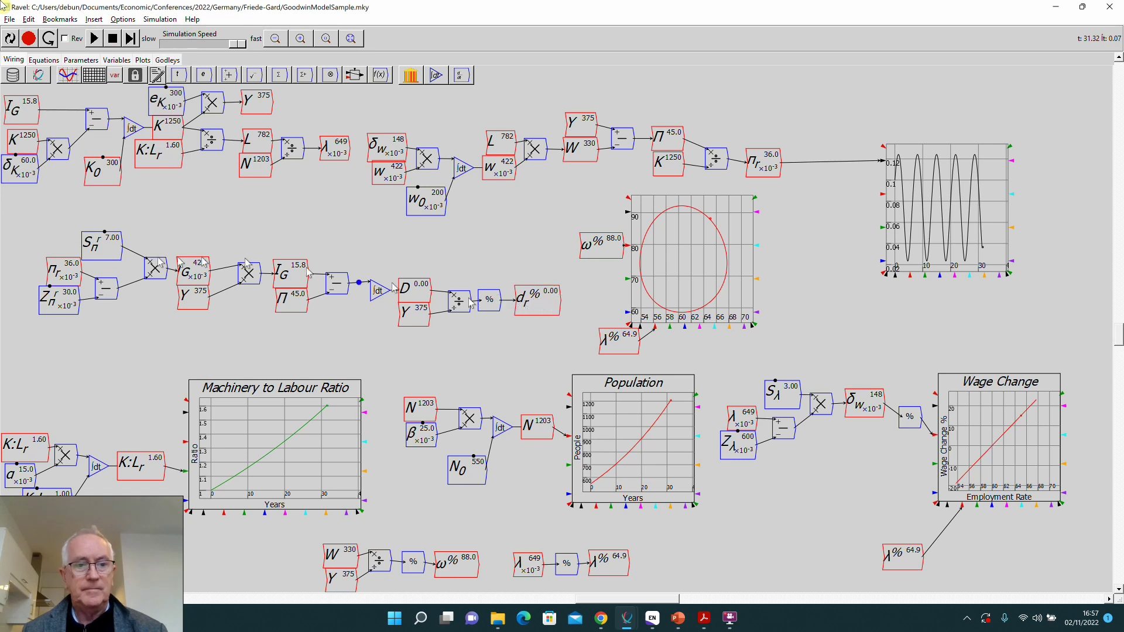
Shift the middle row of blocks, from I_G through d_r%, further left
left_click_drag(35, 237, 521, 357)
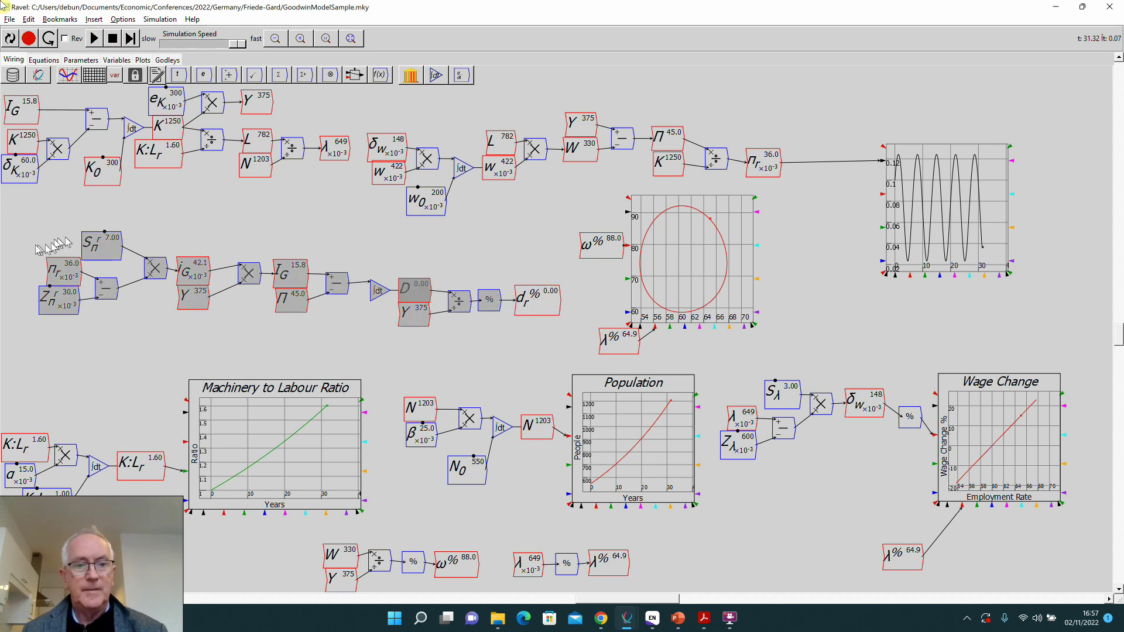
mouse_move(34, 233)
left_mouse_down()
mouse_move(561, 343)
mouse_move(503, 314)
left_mouse_up()
mouse_move(105, 217)
left_mouse_down()
mouse_move(256, 275)
mouse_move(497, 335)
mouse_move(477, 314)
left_mouse_up()
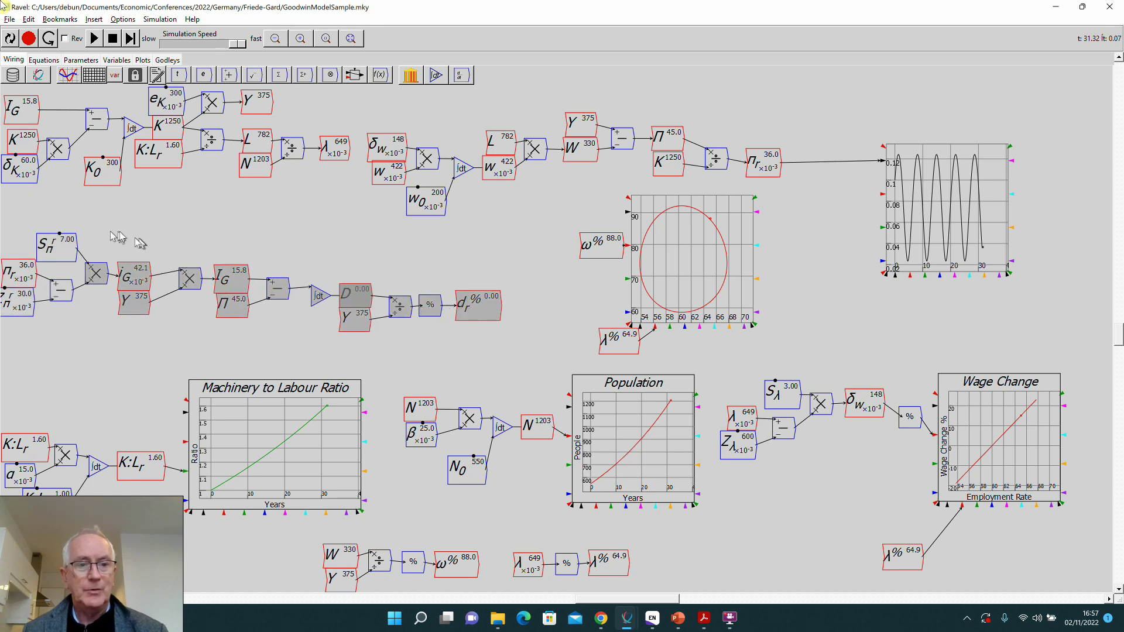
left_click_drag(165, 229, 460, 324)
left_click(291, 337)
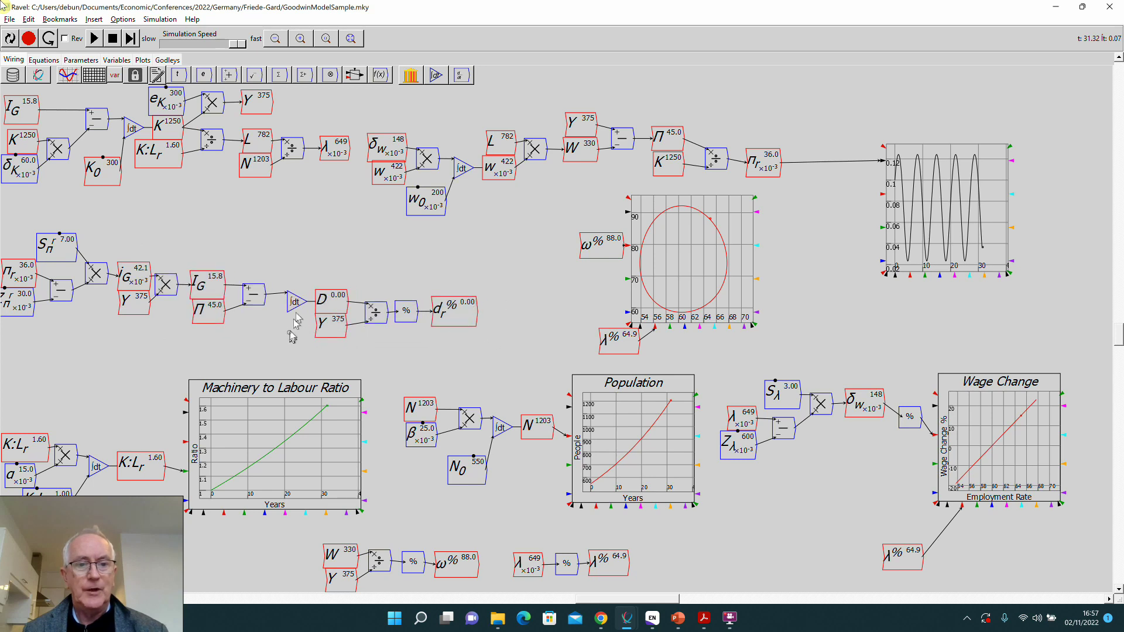
left_click_drag(287, 259, 483, 350)
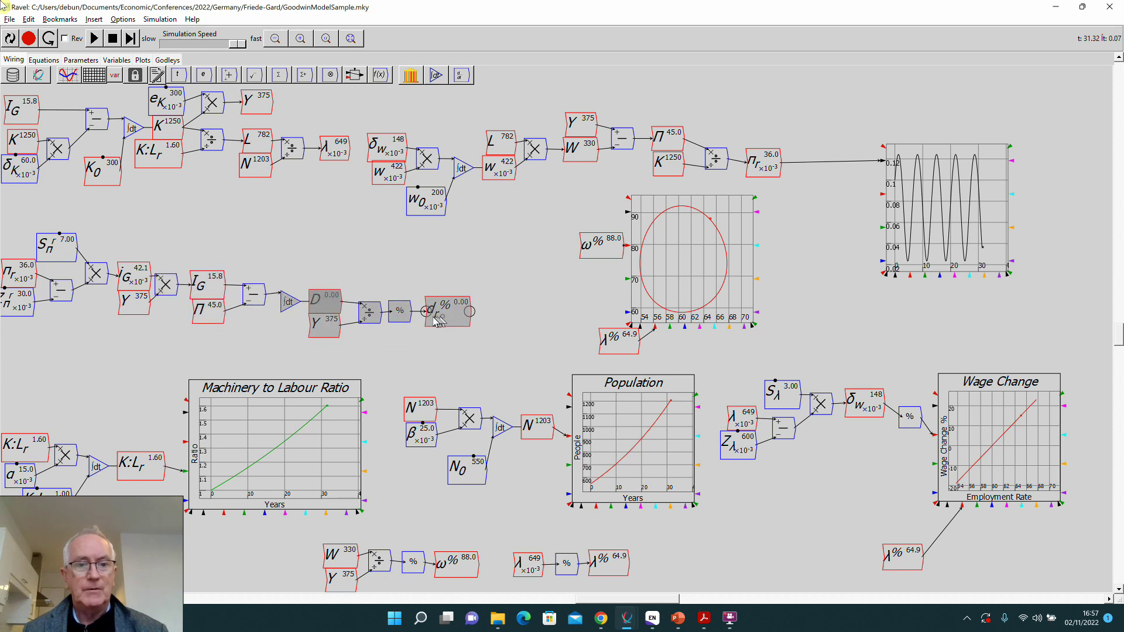
left_click_drag(438, 321, 431, 321)
left_click(360, 255)
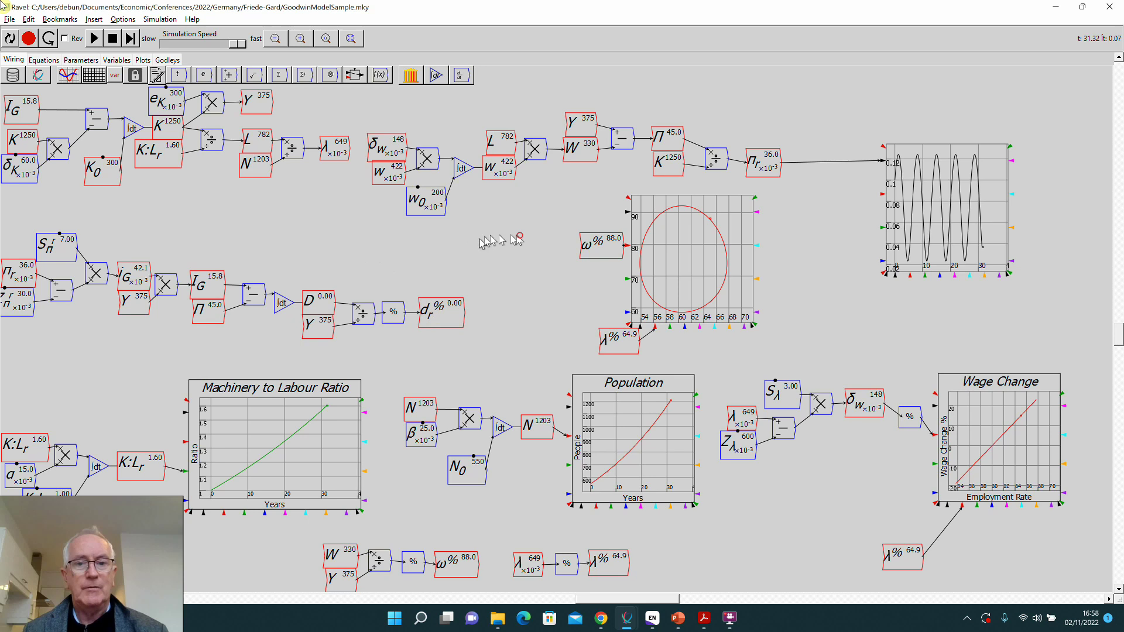
Move the ω%–λ% phase plot to the right
left_click_drag(519, 237, 690, 350)
left_click_drag(667, 293, 768, 293)
left_click(615, 300)
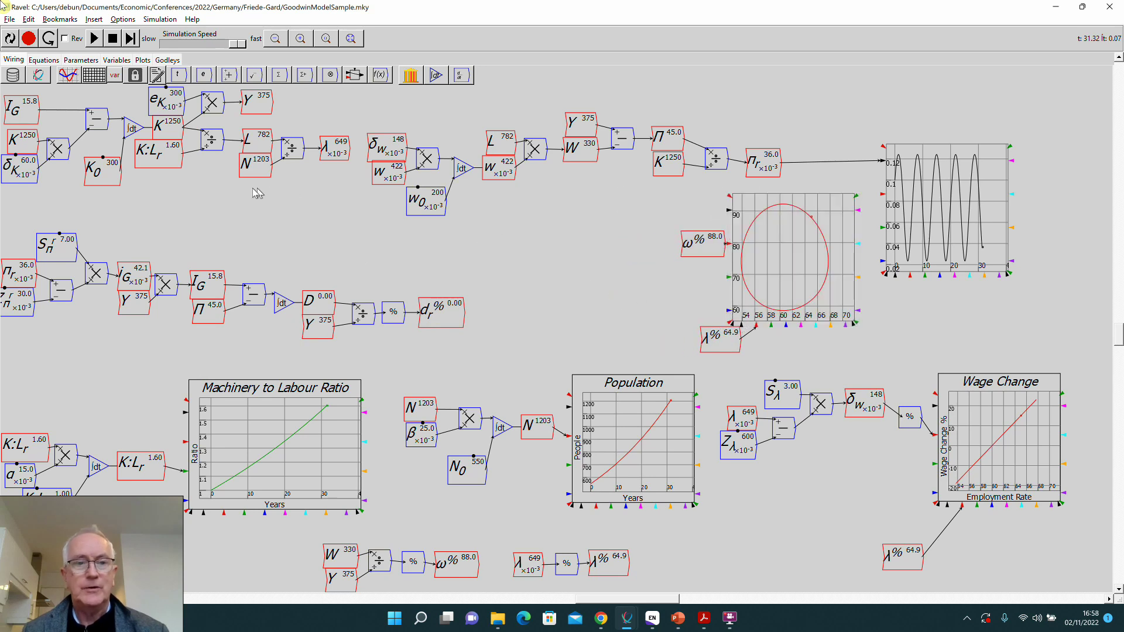
Add a new plot right of d_r% and wire d_r% into it
left_click(68, 74)
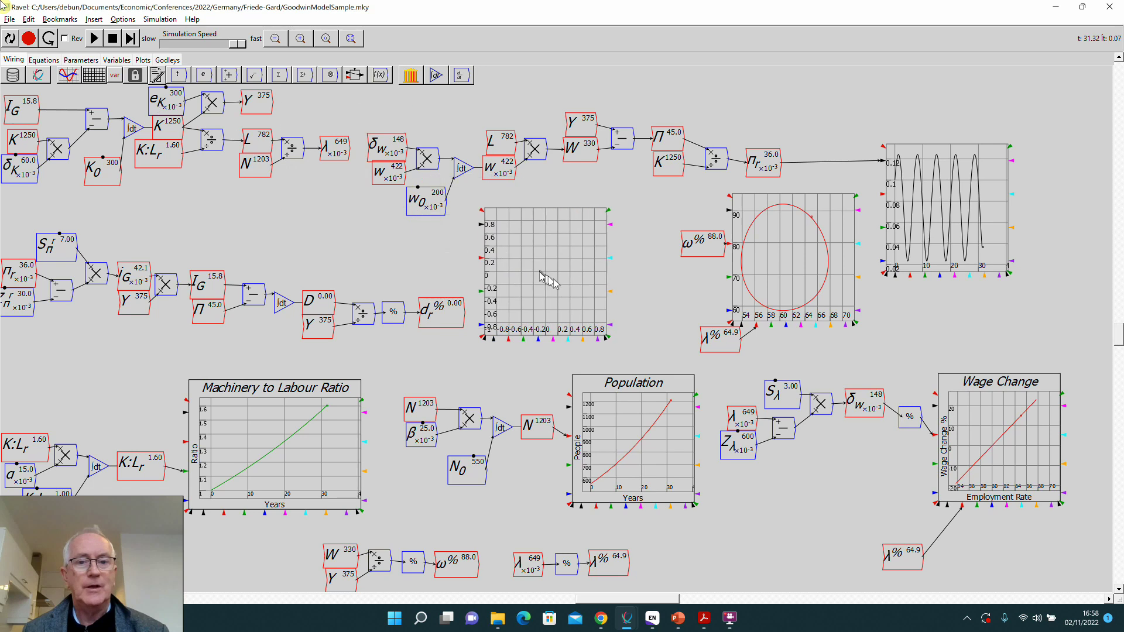
left_click(565, 287)
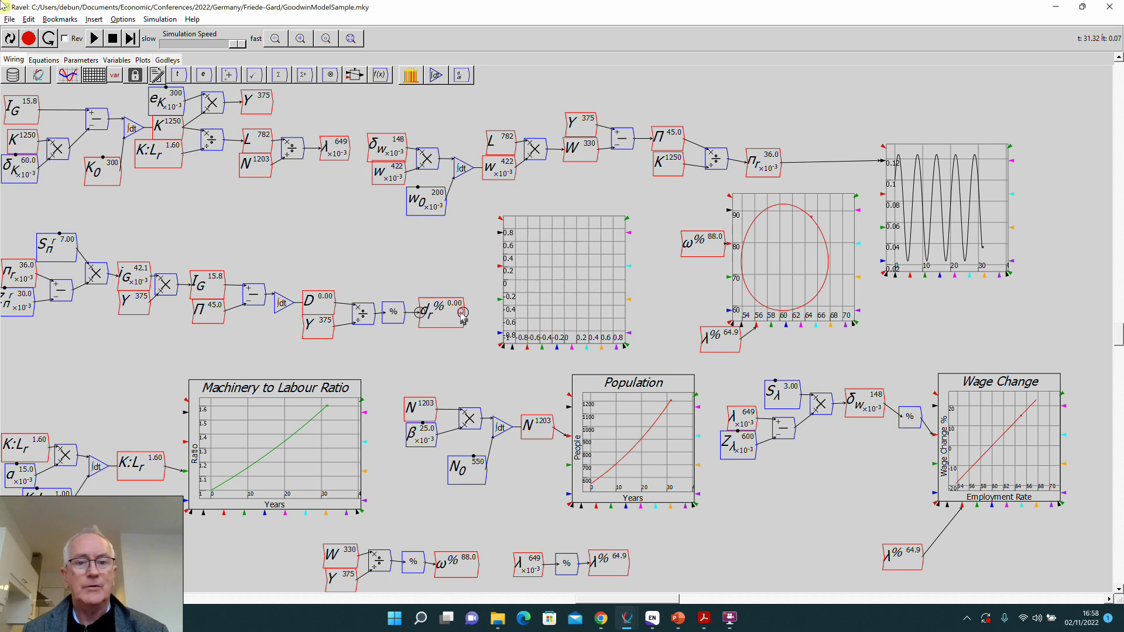
left_click_drag(509, 301, 507, 299)
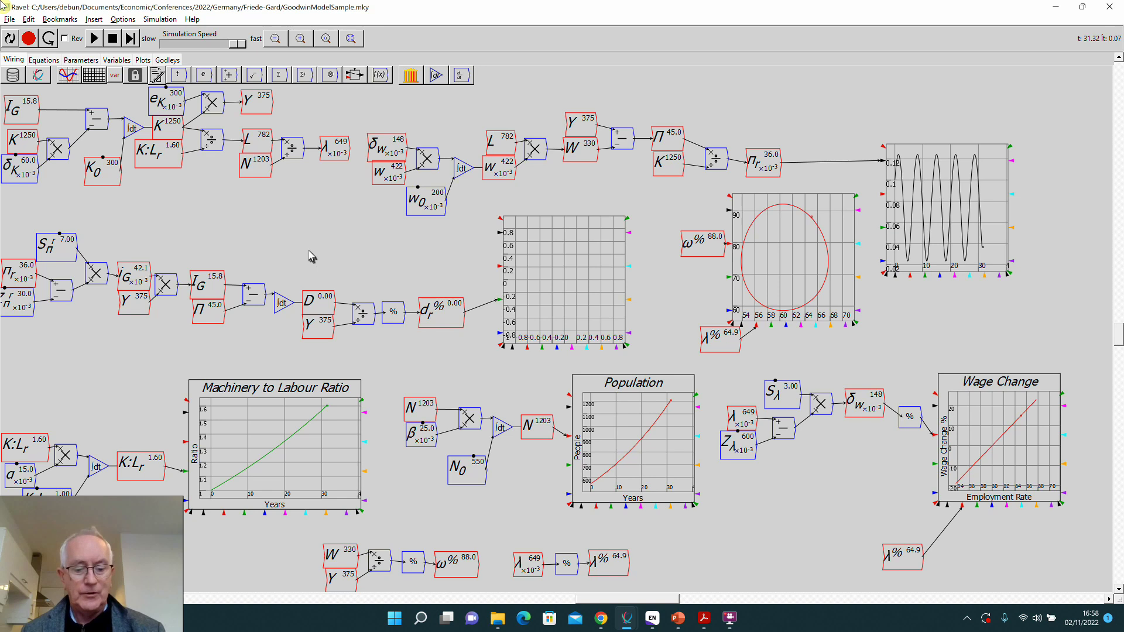
Create parameter r_L = 0.05 with slider range 0.01–0.2, step 0.01, and place it
type("I")
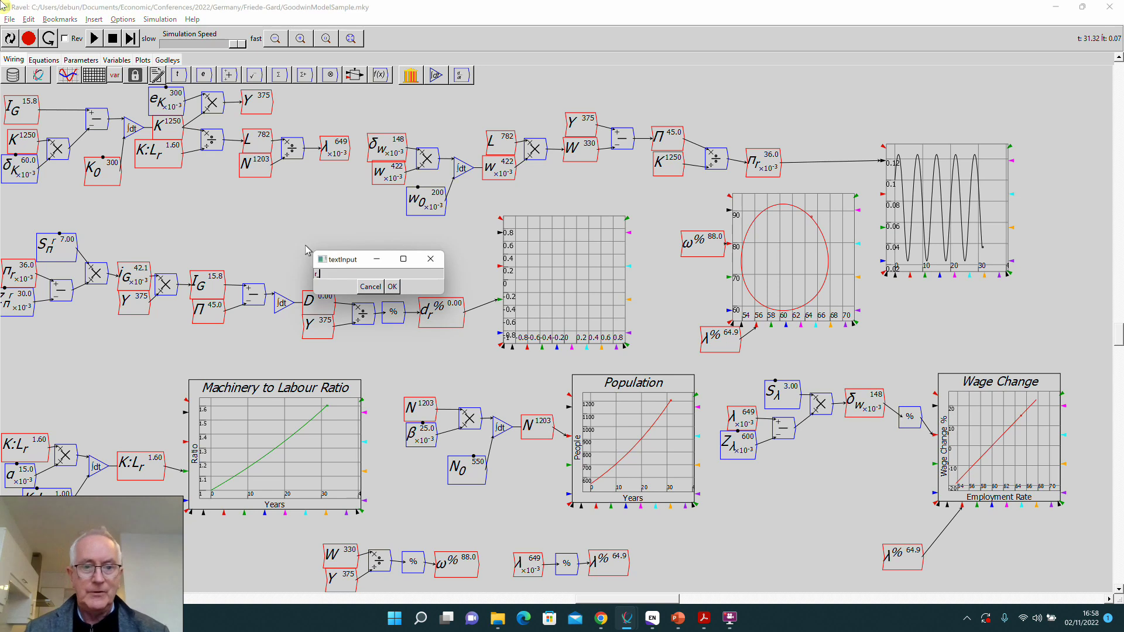
type("_L")
key("Return")
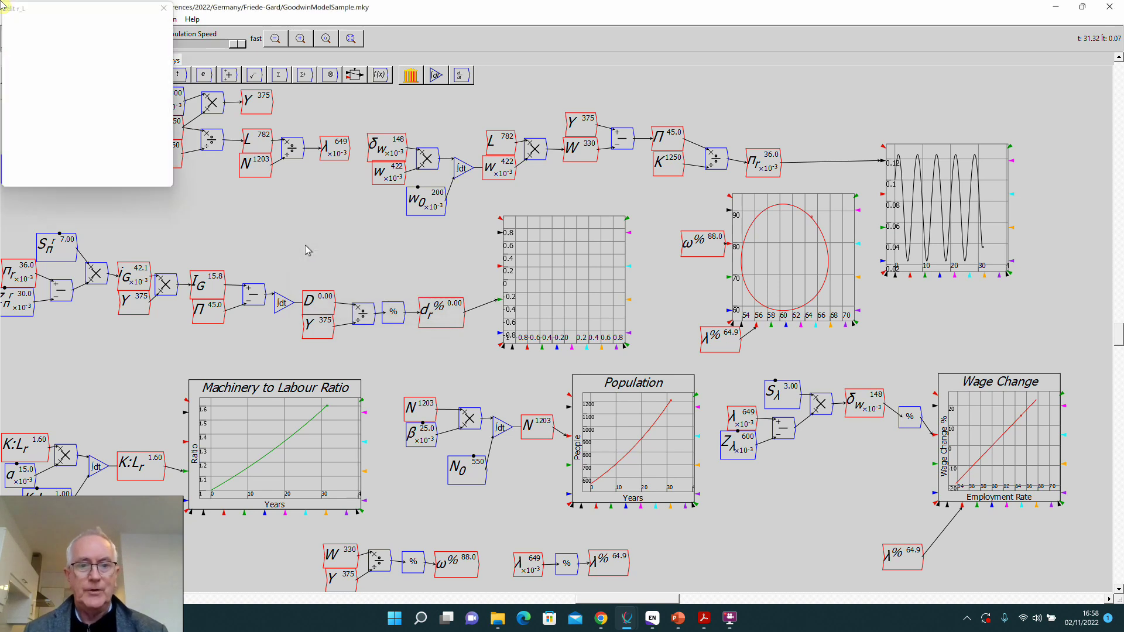
left_click(170, 58)
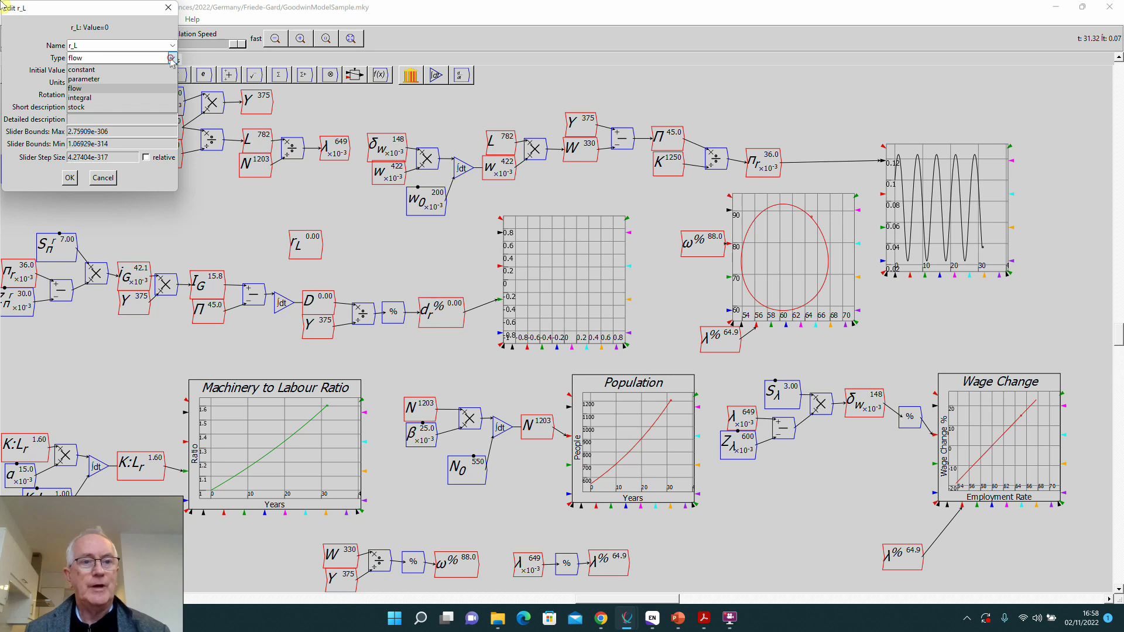
left_click(139, 82)
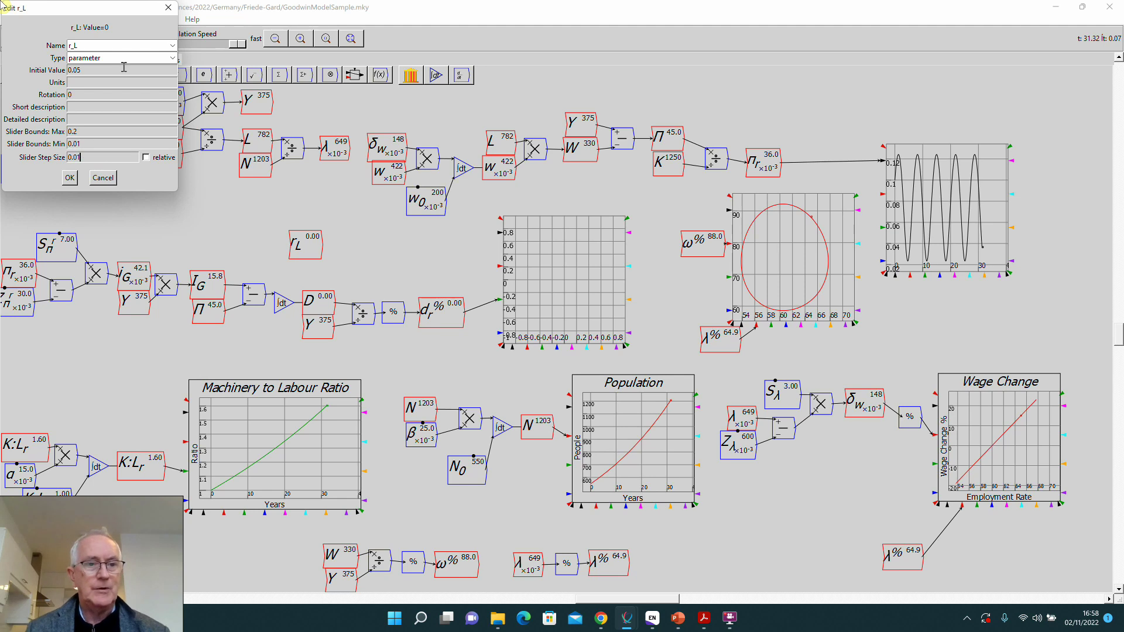
left_click(71, 180)
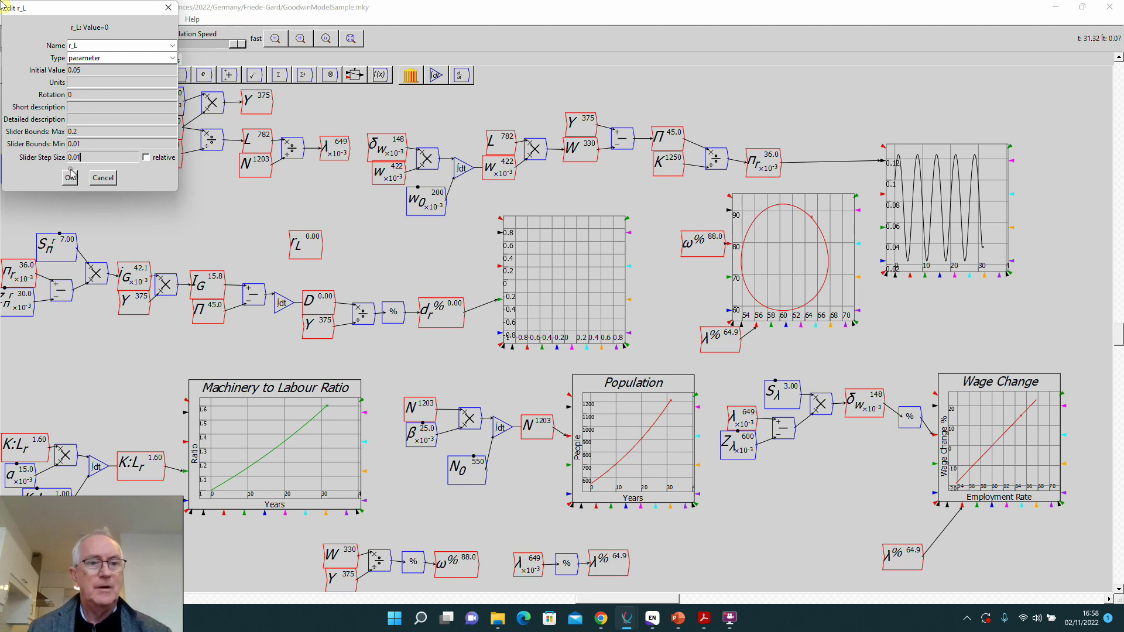
left_click(71, 179)
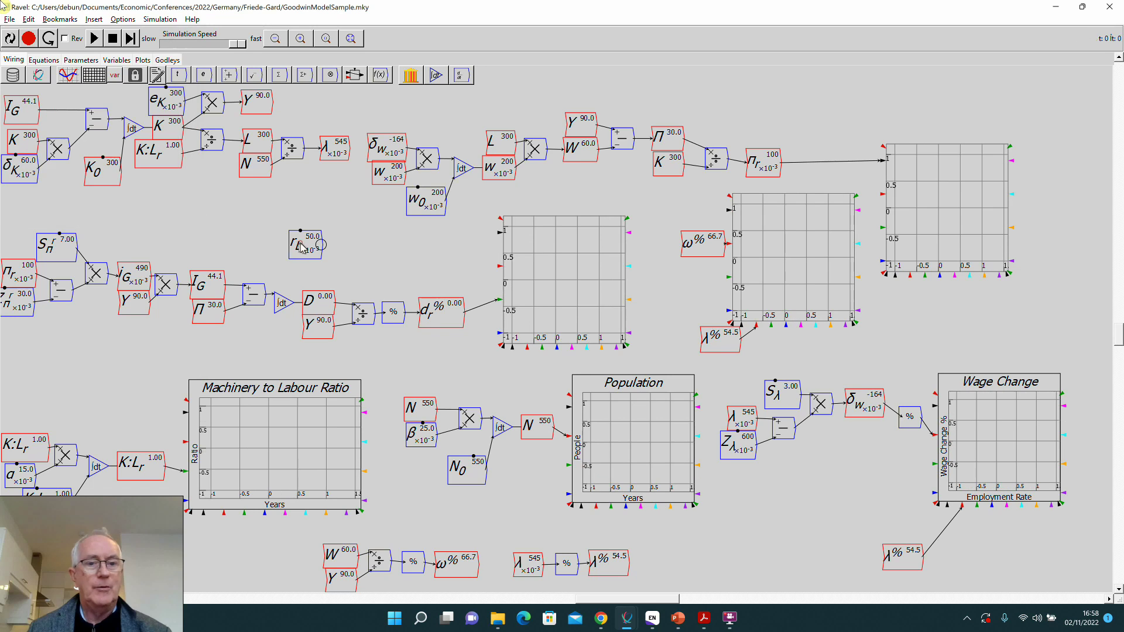
Multiply r_L by debt D into a new flow variable Int
left_click_drag(302, 247, 314, 279)
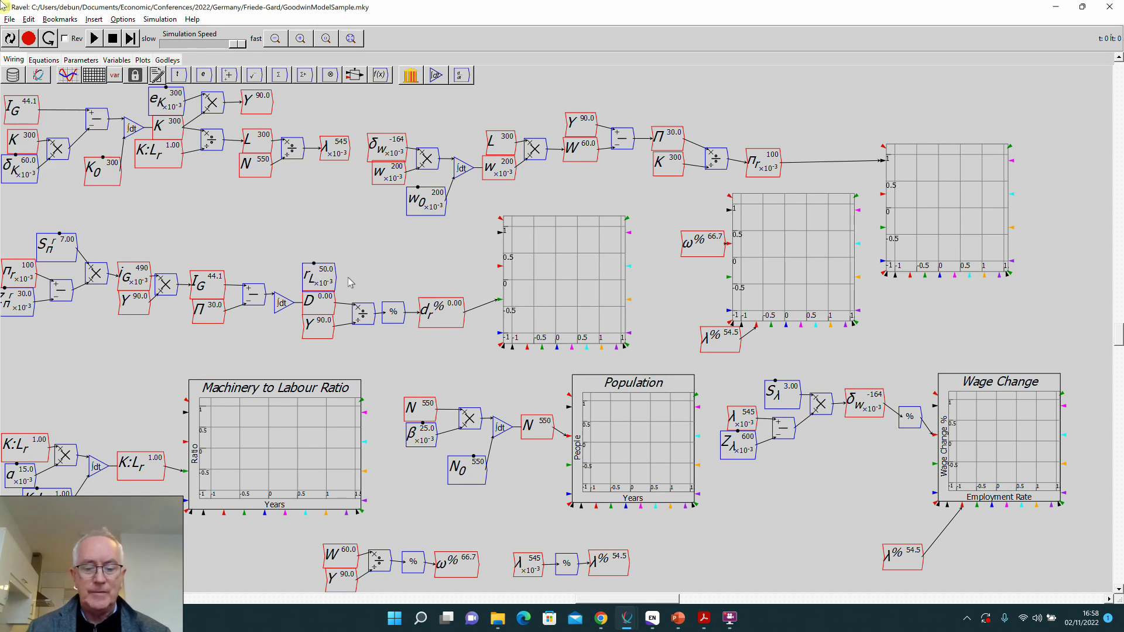
type("8")
key("Return")
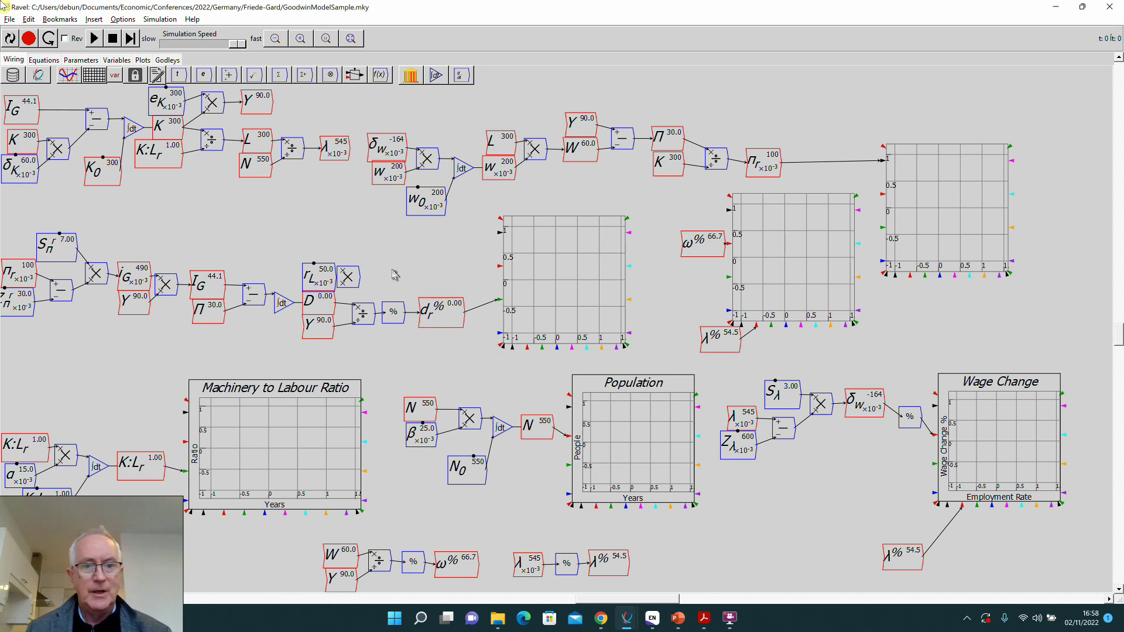
mouse_move(360, 280)
left_mouse_down()
mouse_move(379, 282)
mouse_move(359, 272)
mouse_move(355, 290)
left_mouse_up()
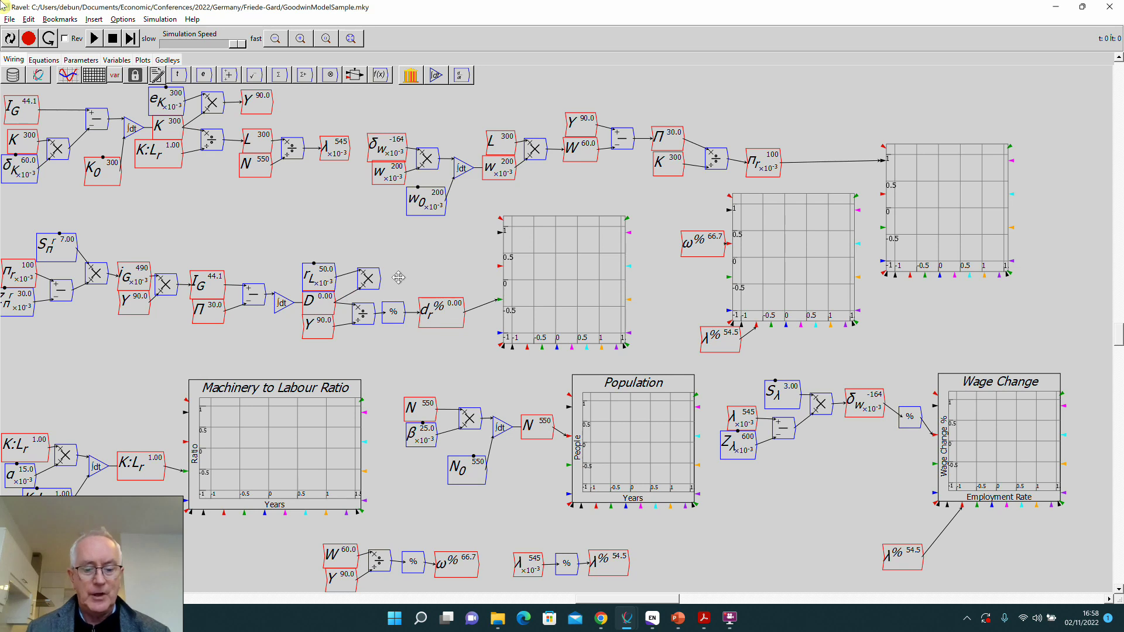
type("Int")
key("Return")
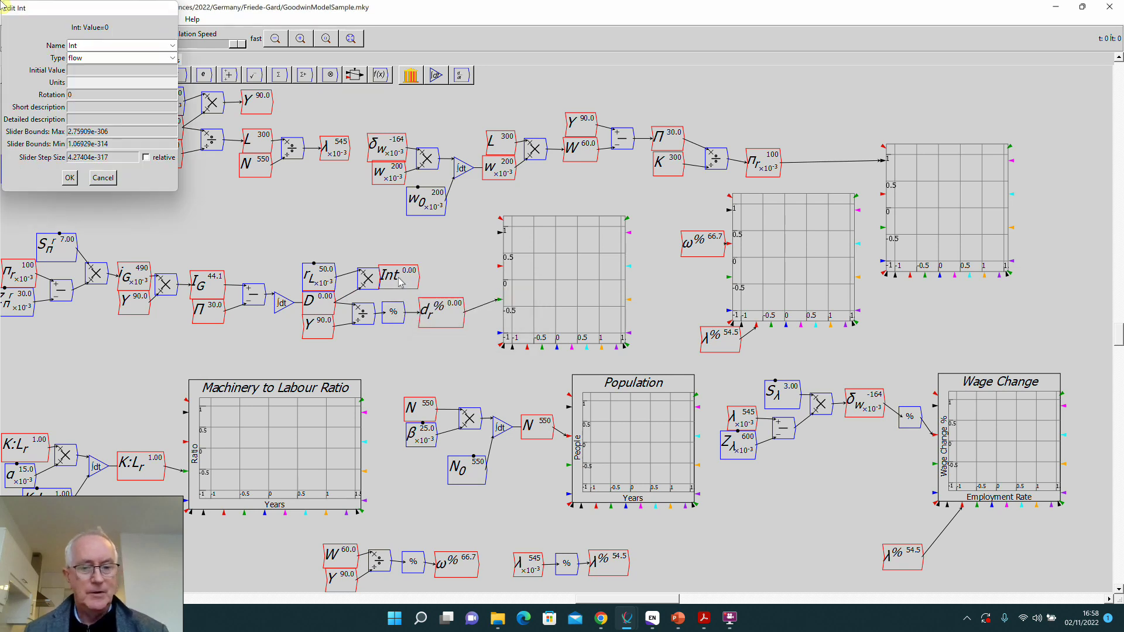
key("Return")
mouse_move(400, 282)
left_mouse_down()
mouse_move(415, 283)
mouse_move(404, 280)
left_mouse_up()
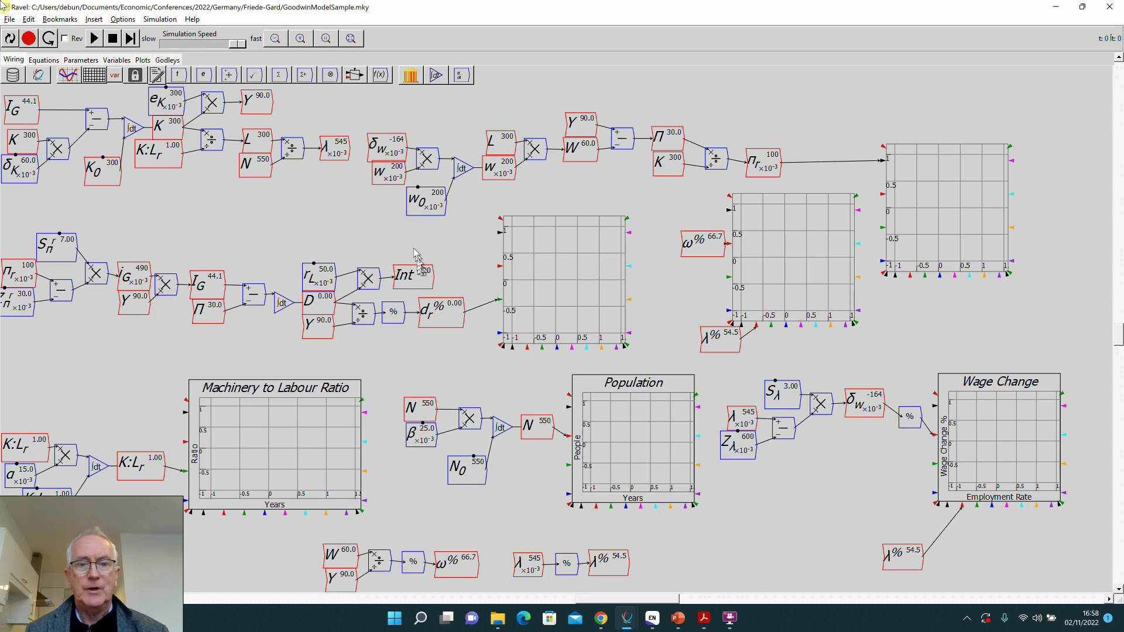
Put a copy of Int below W and subtract it in the profit Π calculation
left_click(412, 279)
key("ctrl+c")
key("ctrl+v")
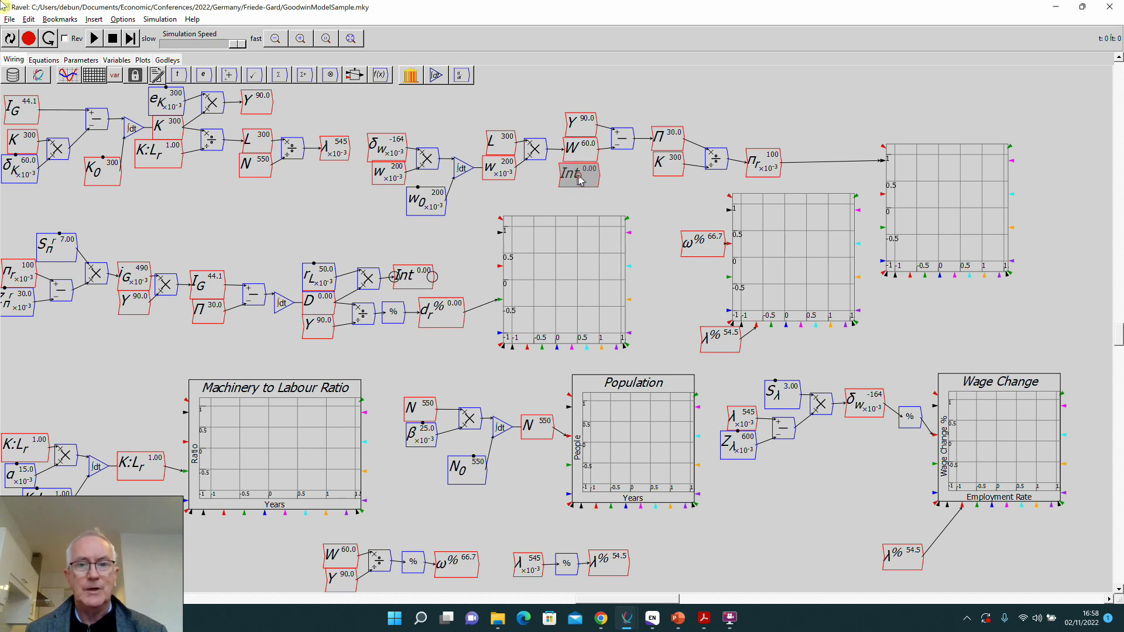
left_click(581, 180)
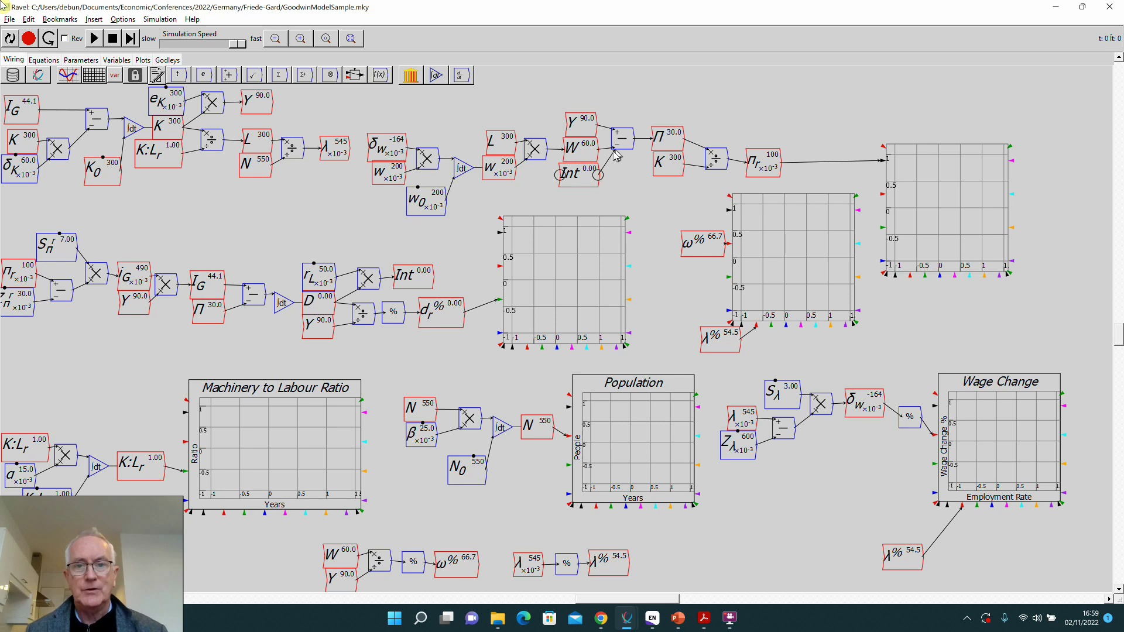
left_click_drag(616, 156, 615, 151)
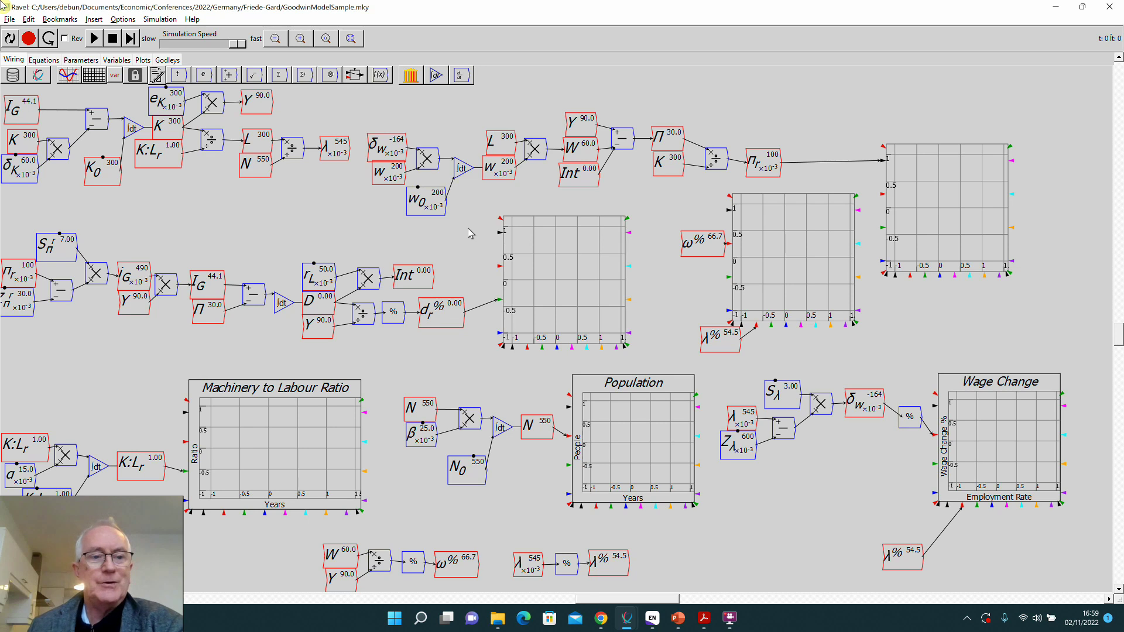
Run the model to about t=233, with the debt ratio levelling off near 187%
left_click(94, 38)
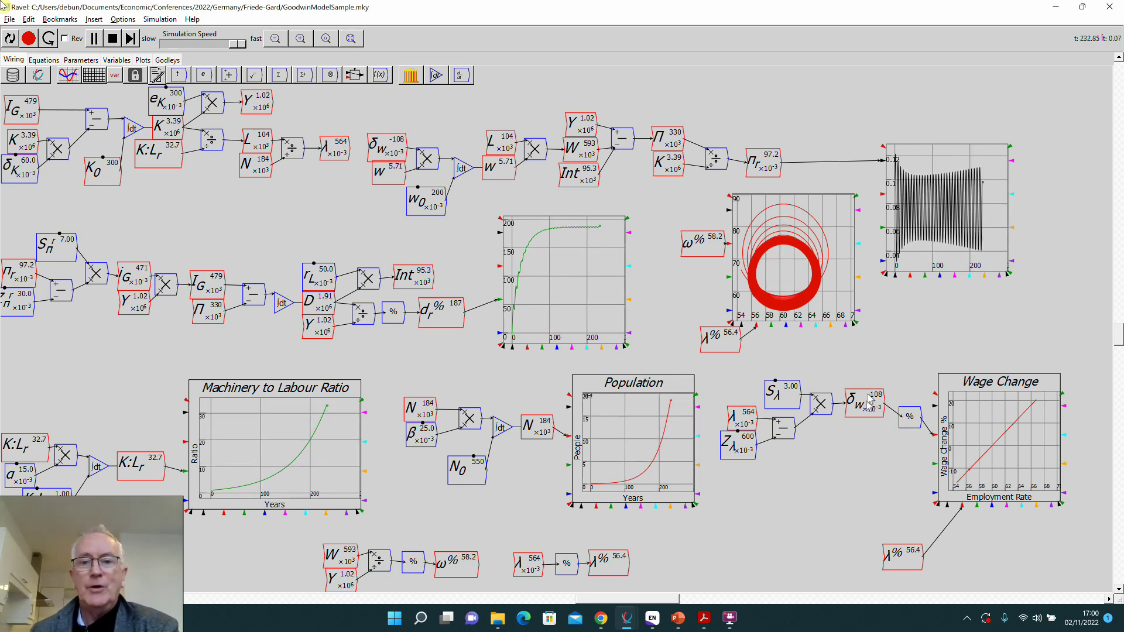
scroll(703, 287, "up", 2)
scroll(633, 299, "up", 3)
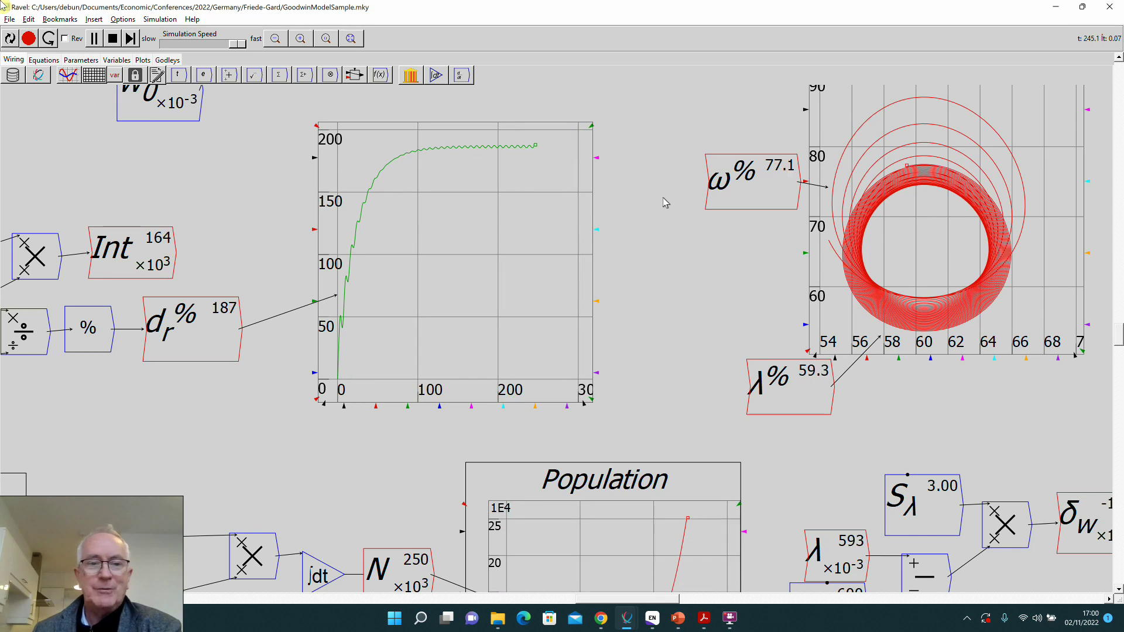
scroll(663, 198, "down", 3)
scroll(665, 216, "down", 2)
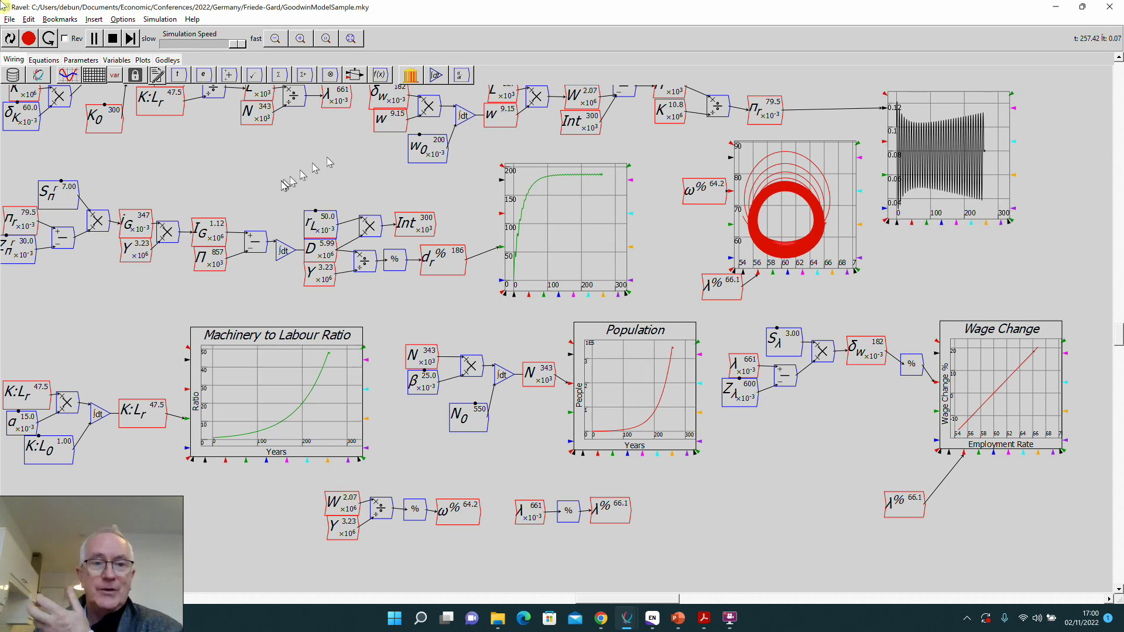
left_click(352, 39)
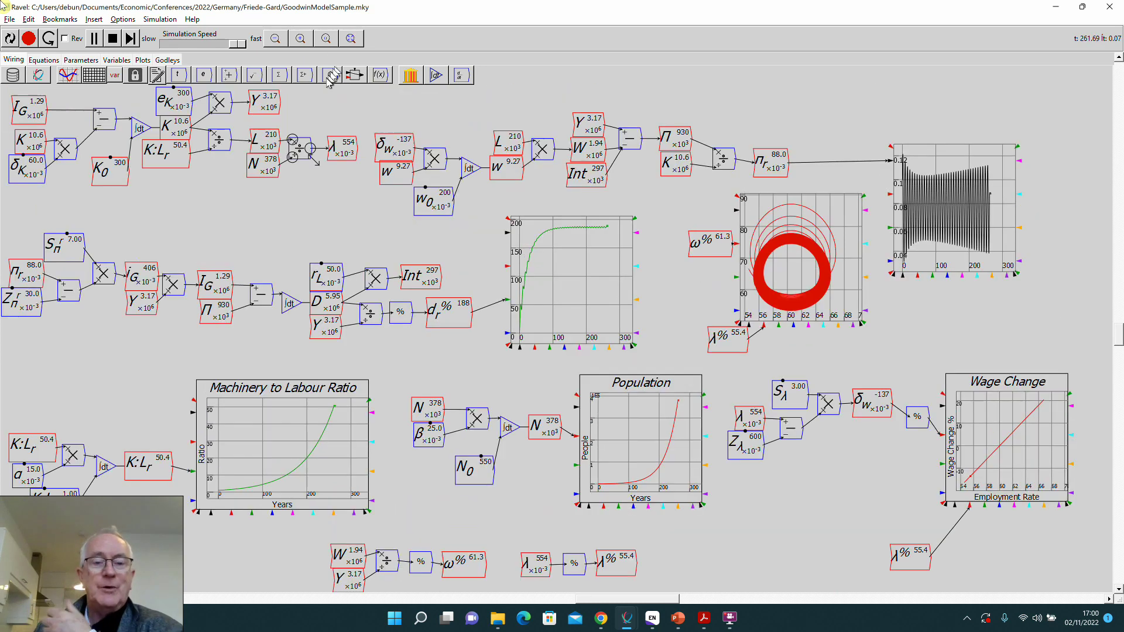